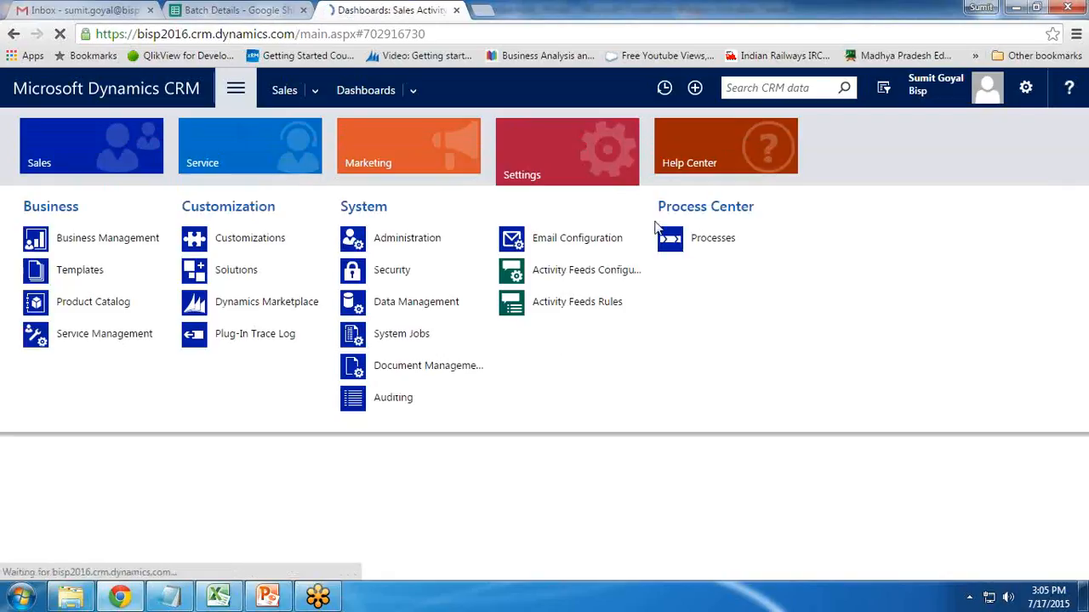
- From the Processes list, start a new process named 'Update Lead Contact Information'
click(711, 243)
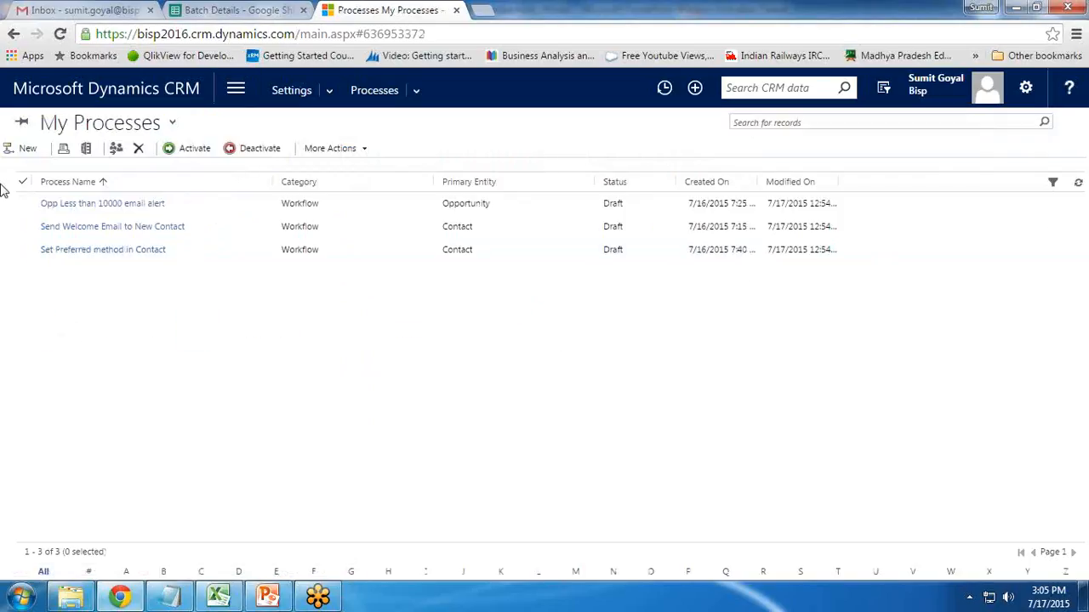
click(23, 148)
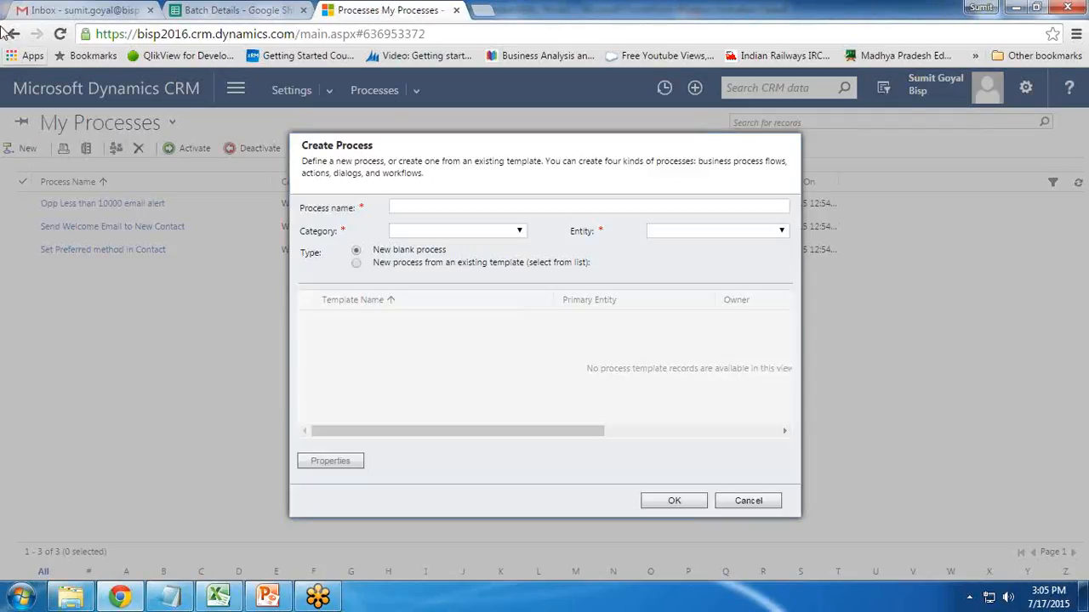
click(445, 207)
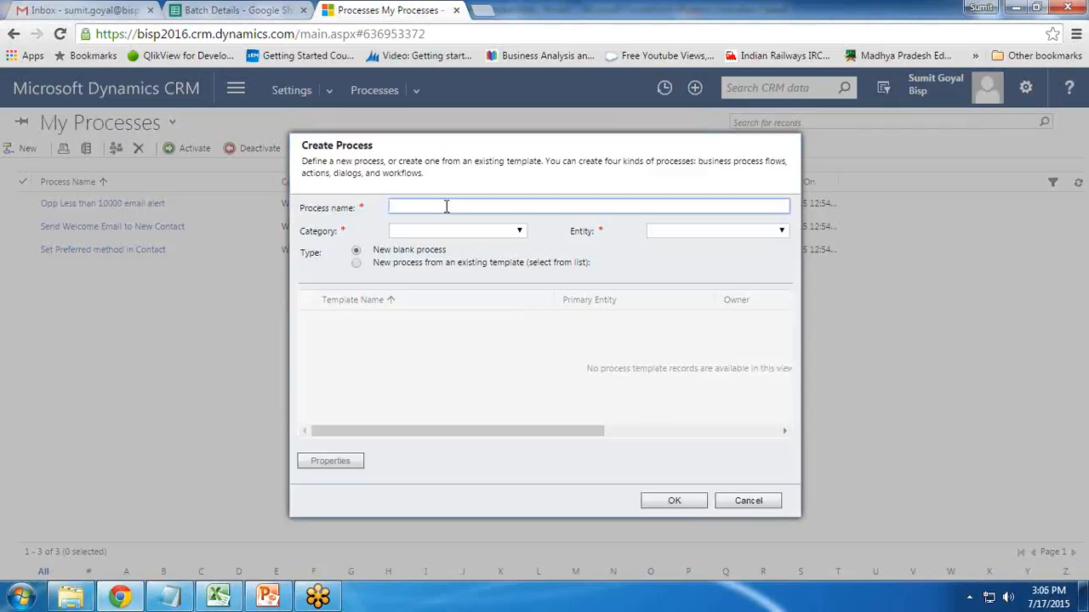
text(Update KL)
key(BackSpace)
key(BackSpace)
key(BackSpace)
text(Lead Contact Informatiob)
key(BackSpace)
text(n)
- Set the process Category to Dialog and Entity to Lead, then confirm
click(516, 231)
click(676, 231)
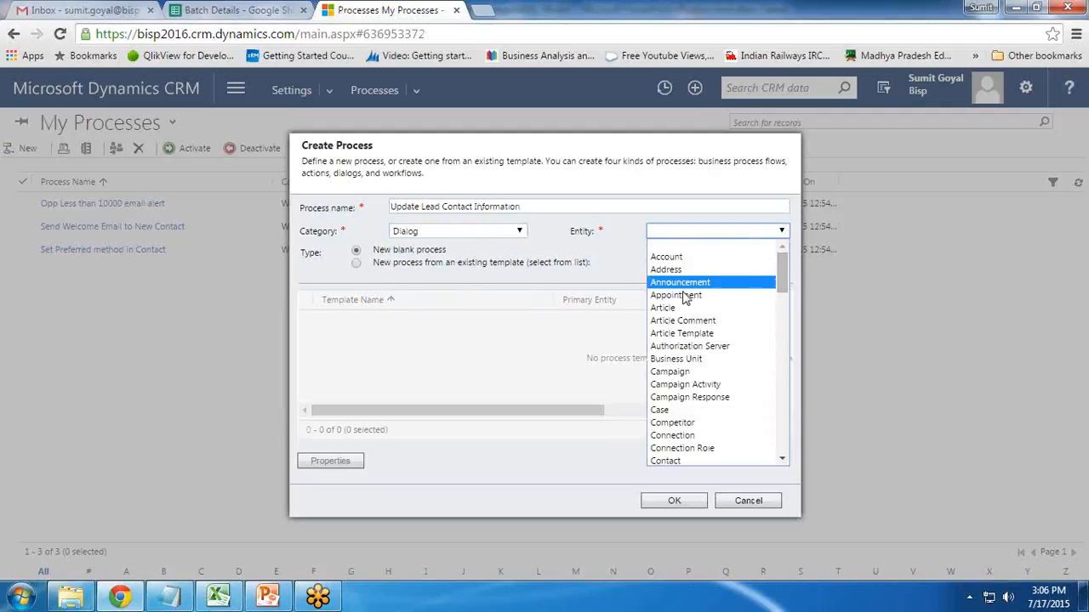
drag(783, 276, 783, 347)
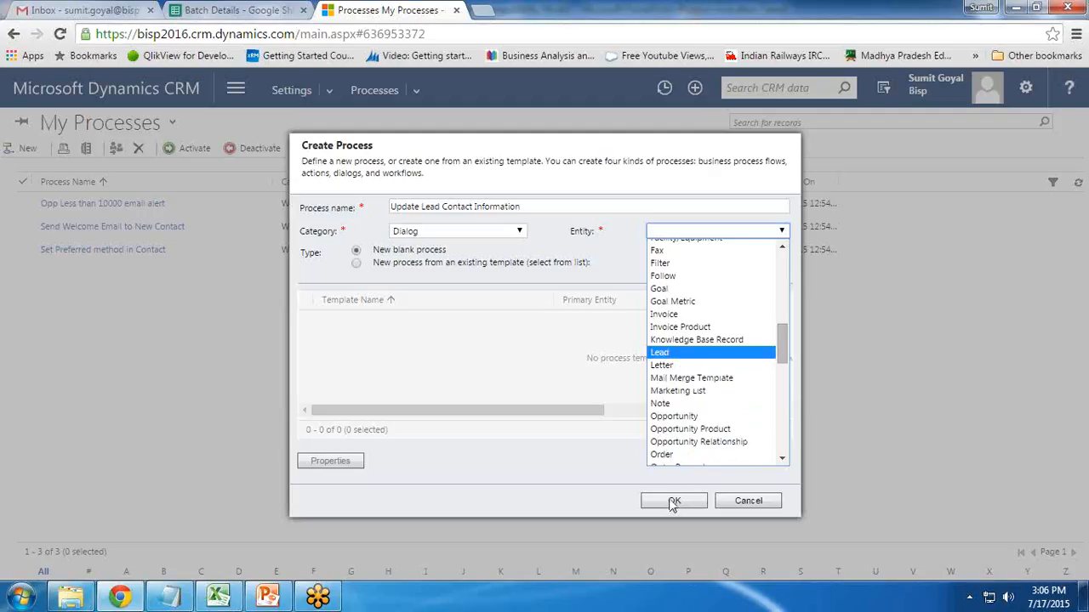
click(663, 354)
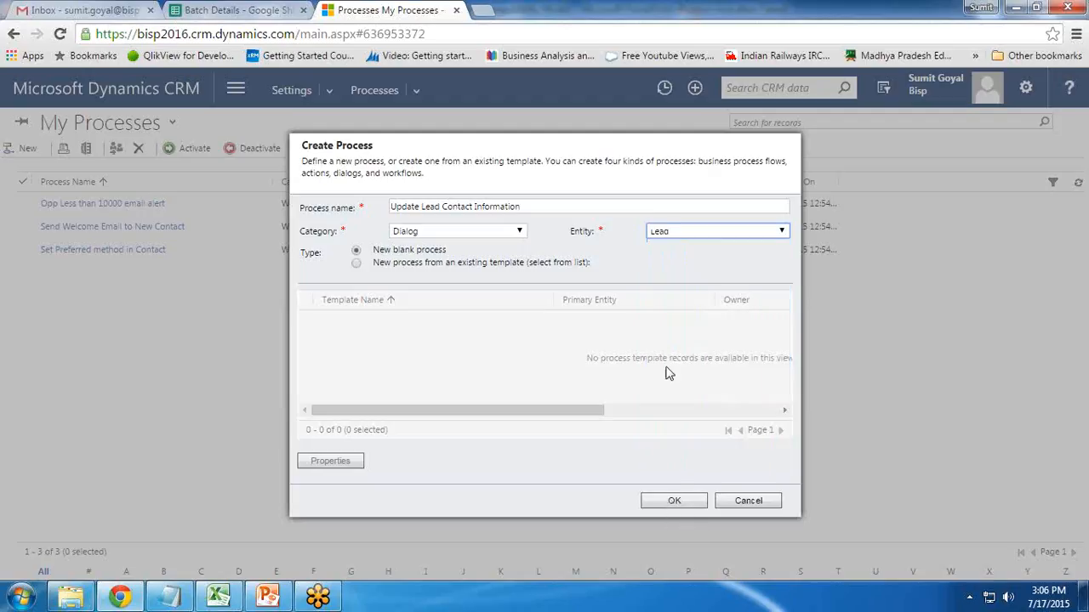
click(673, 502)
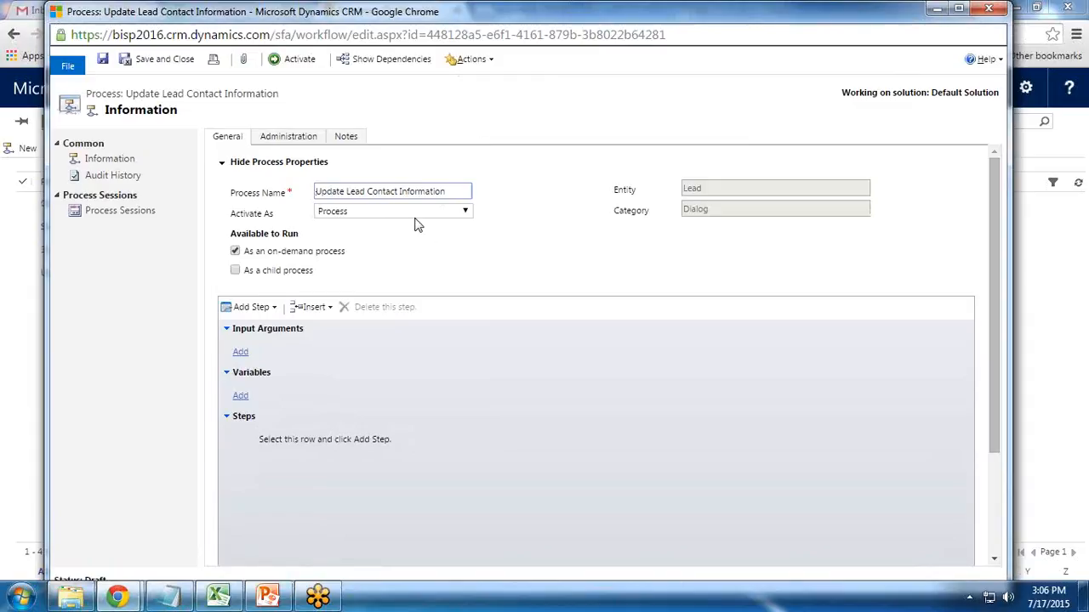
- Keep Process as the activation type and bring up the Add Step list in Steps
click(361, 214)
click(361, 218)
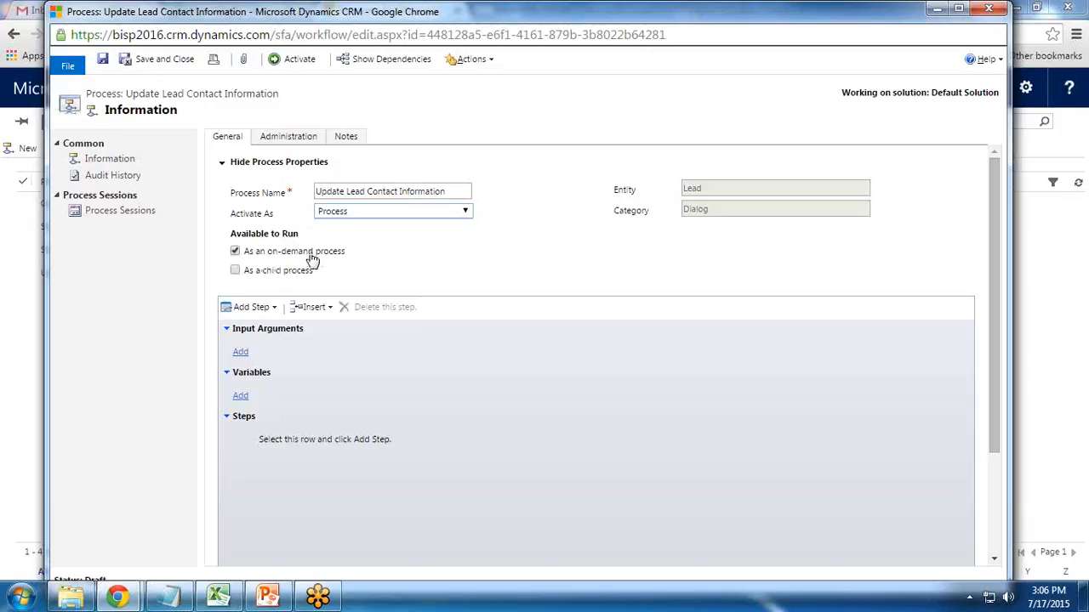
scroll(393, 403, down, 1)
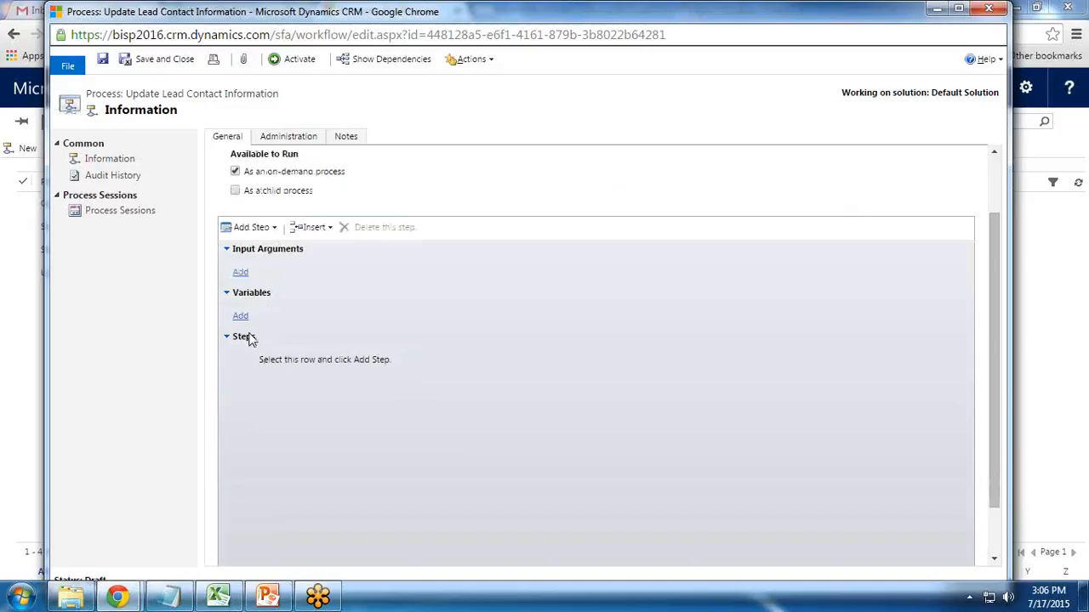
click(255, 228)
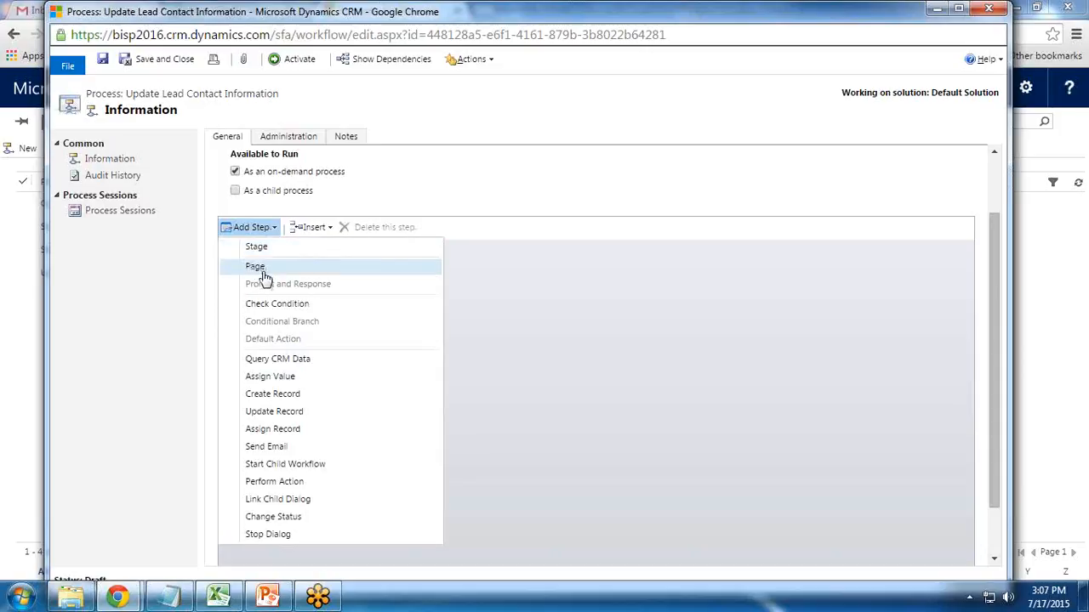
- Add a Page step to the dialog and describe it 'Page1'
click(271, 273)
click(357, 360)
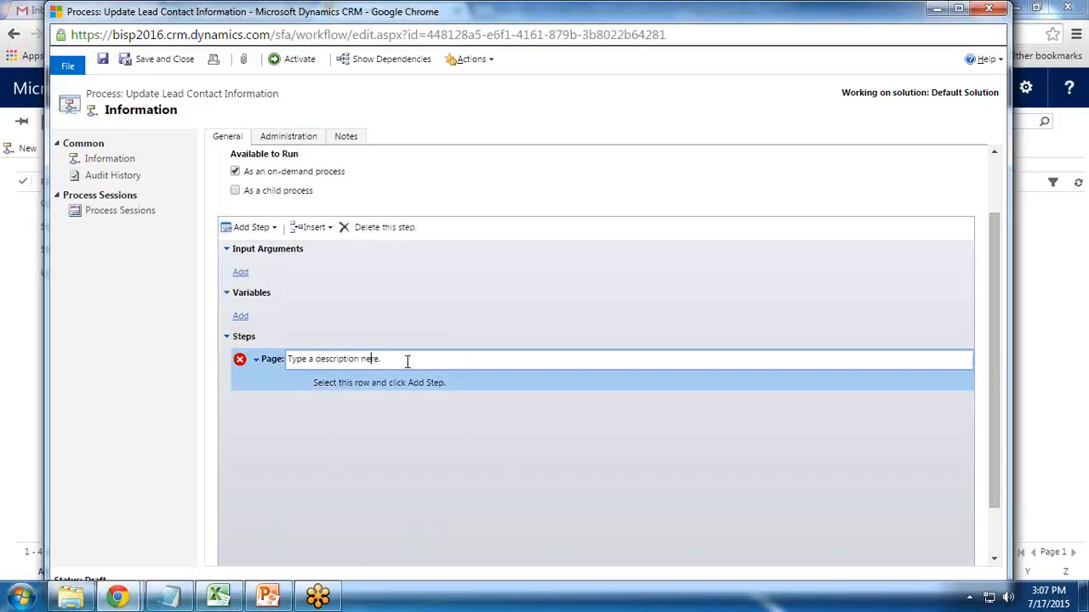
drag(390, 358, 269, 361)
text(Page1)
- Under Page1, add a Prompt and Response step described 'What is your Business Phone Number'
click(395, 386)
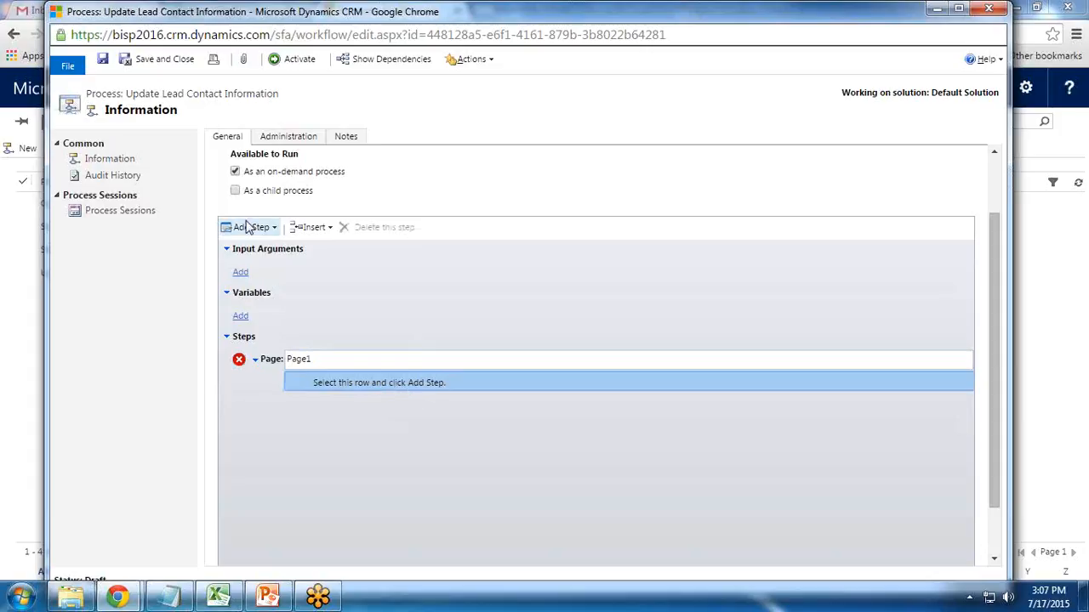
click(271, 228)
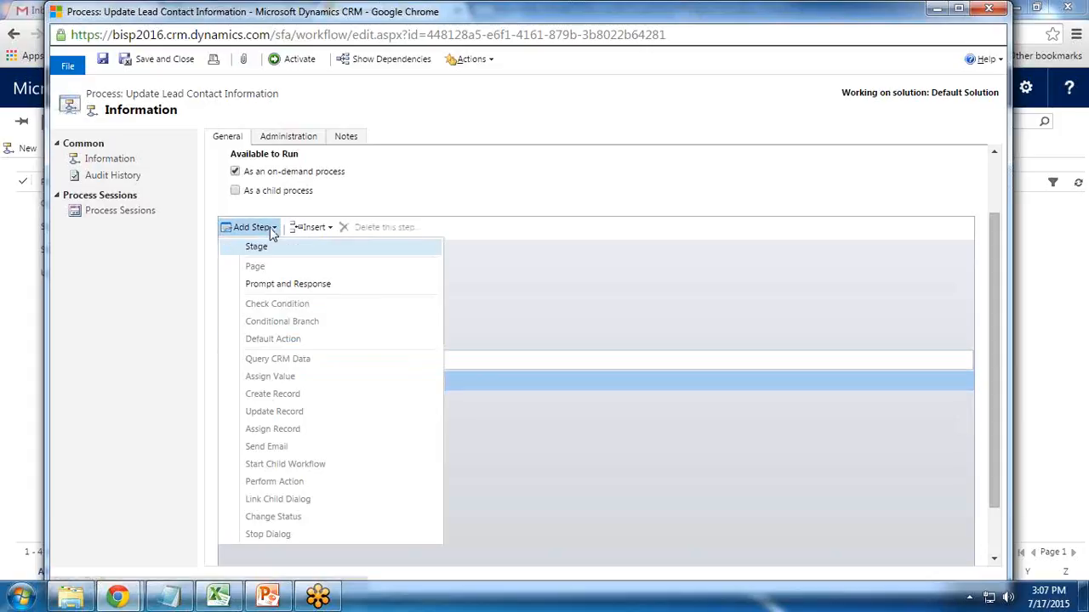
click(279, 286)
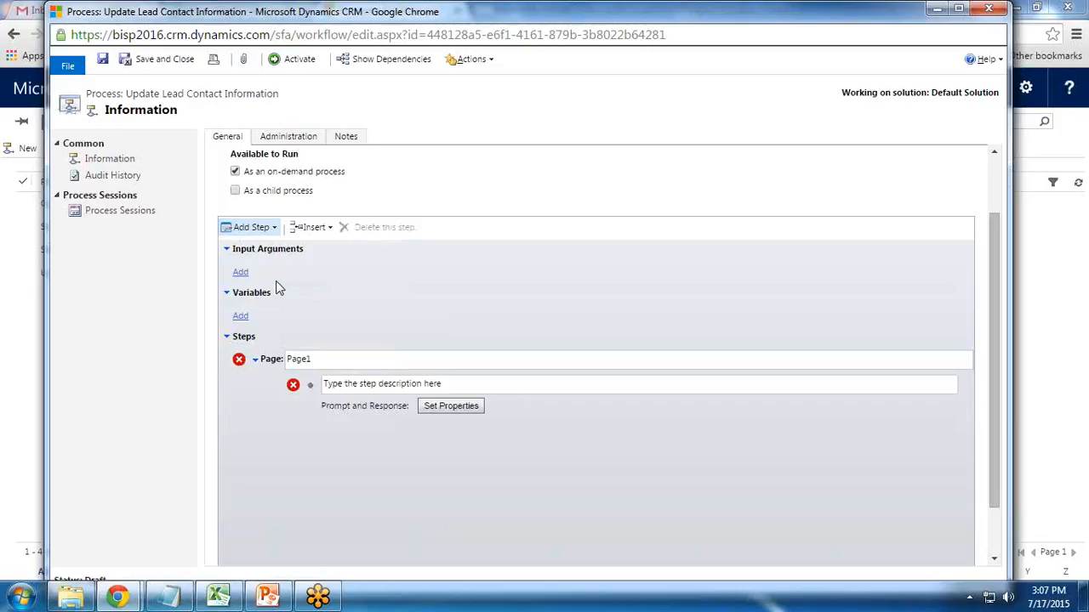
click(457, 386)
drag(457, 386, 332, 390)
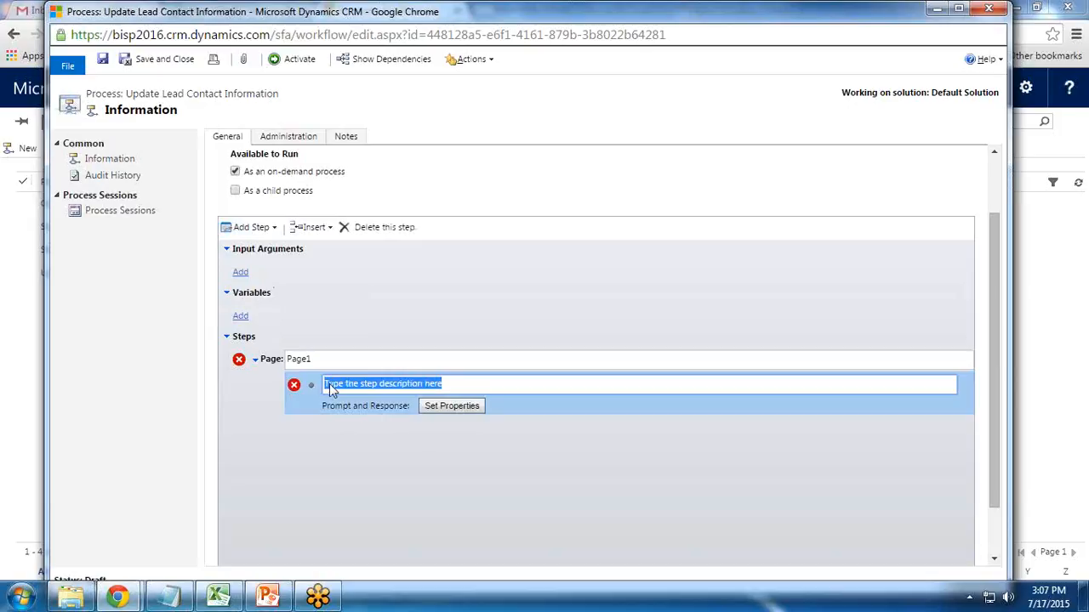
text(What is your Businn)
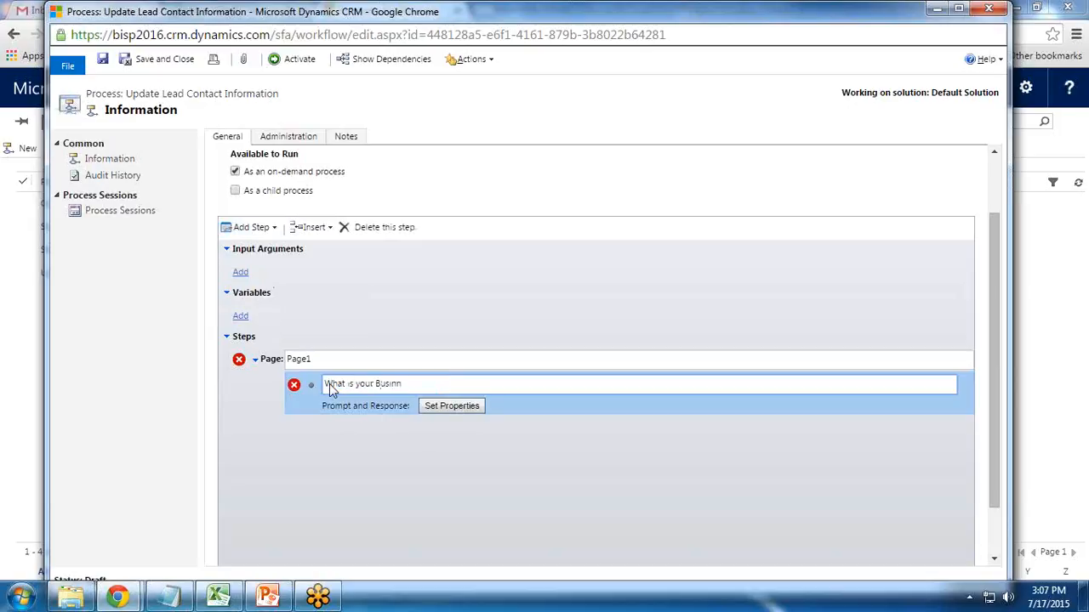
key(BackSpace)
text(ess Phone Number)
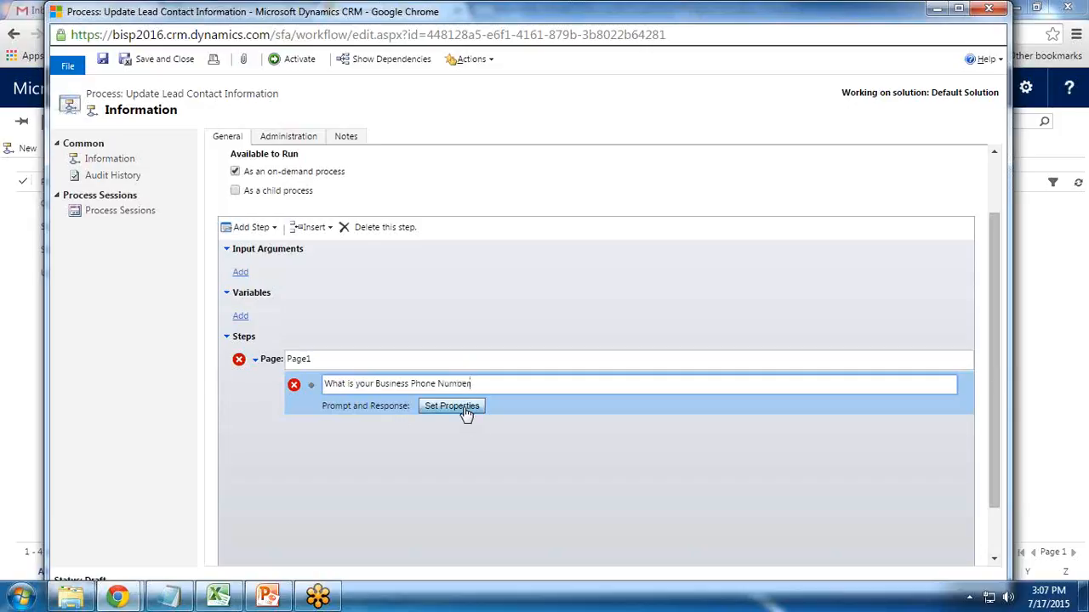
drag(324, 383, 436, 383)
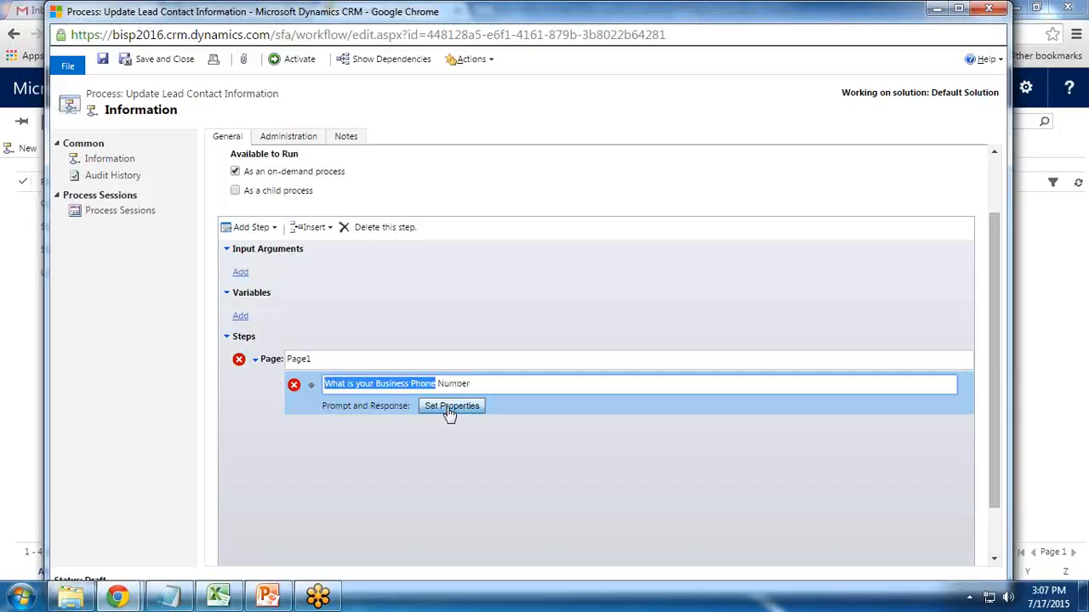
click(450, 406)
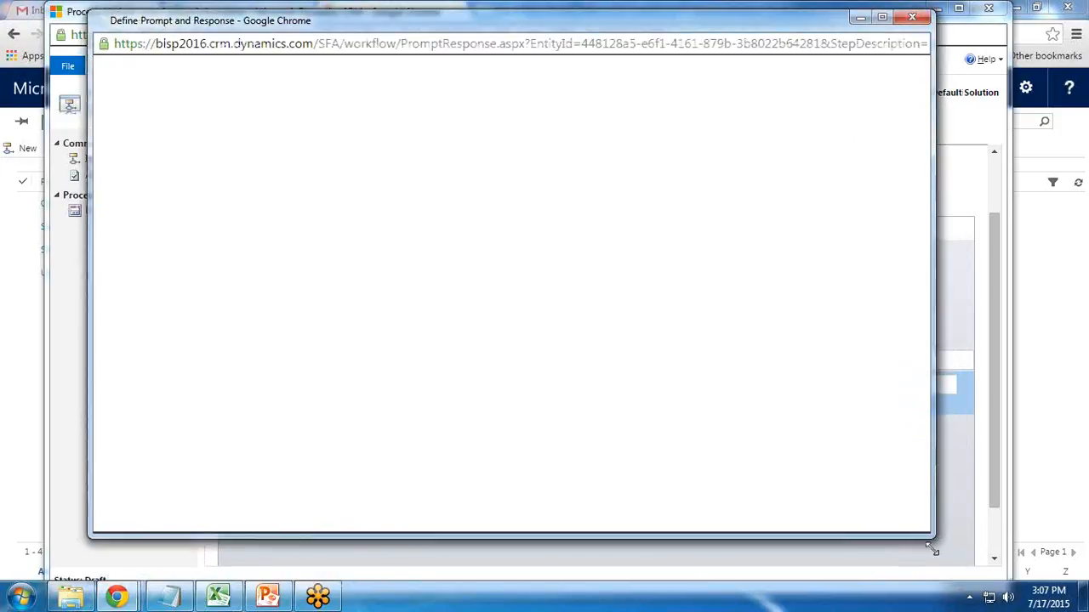
- Set prompt text 'What is your Business Phone Number?' with a Single Line, Text response and save
drag(930, 530, 931, 571)
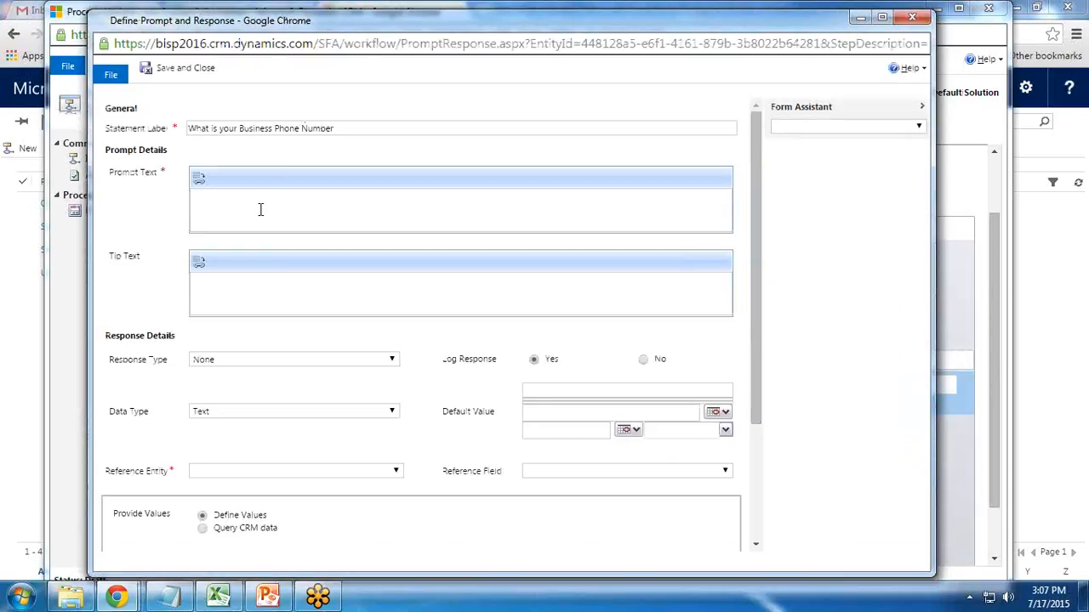
text(What)
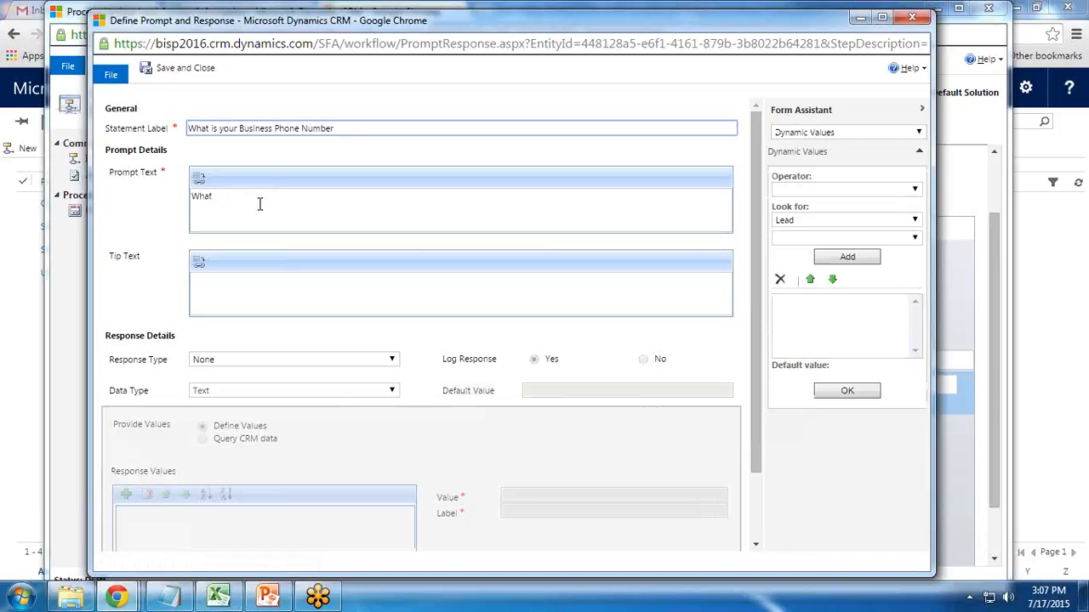
text(is your Business pho)
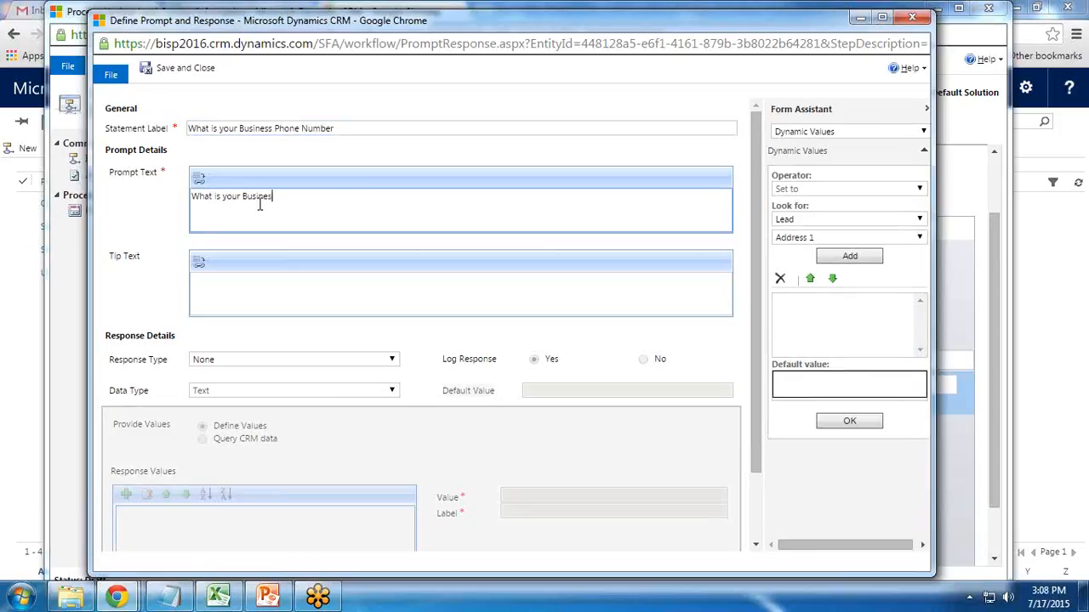
key(BackSpace)
key(BackSpace)
text(hone Number?)
click(243, 289)
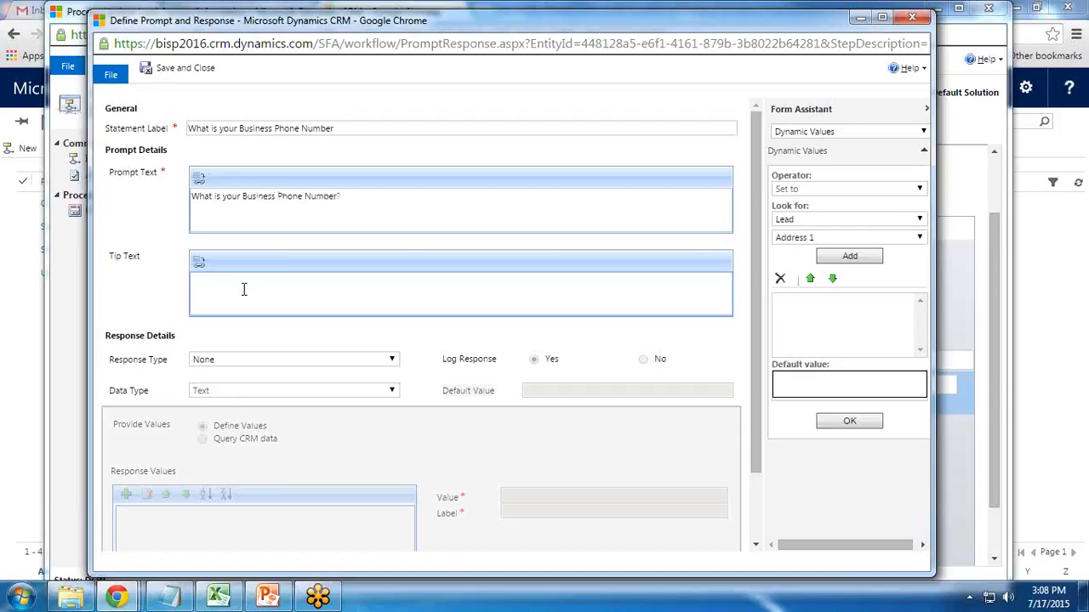
click(240, 359)
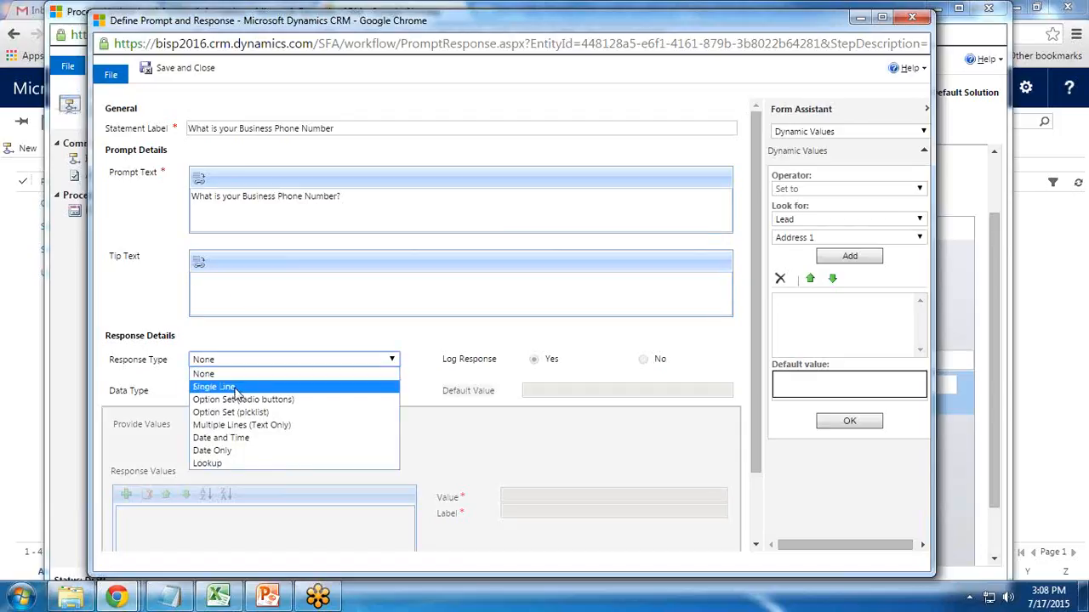
click(235, 389)
click(233, 391)
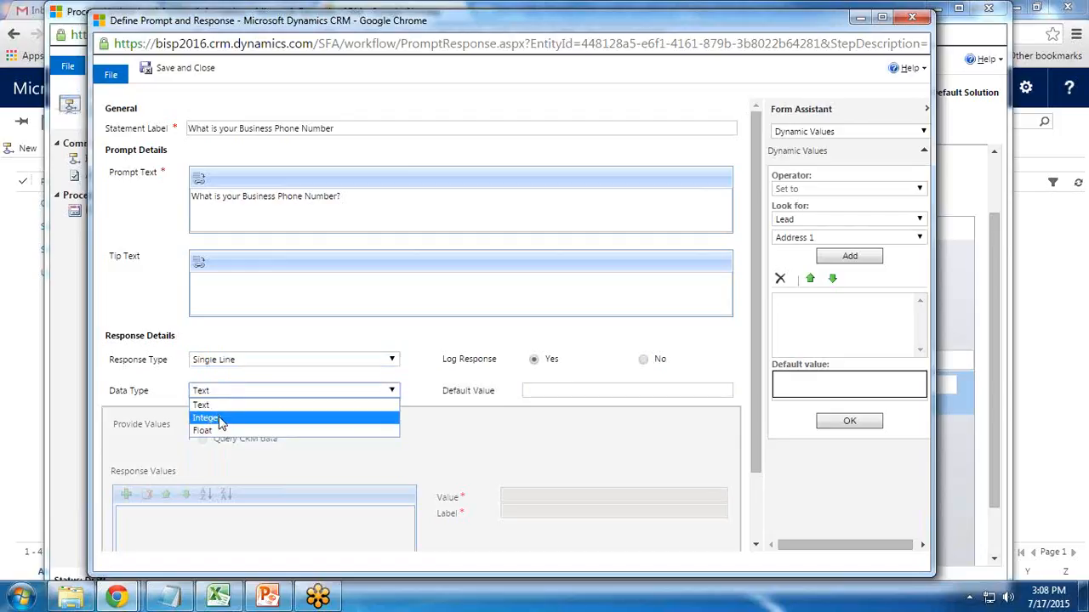
click(216, 407)
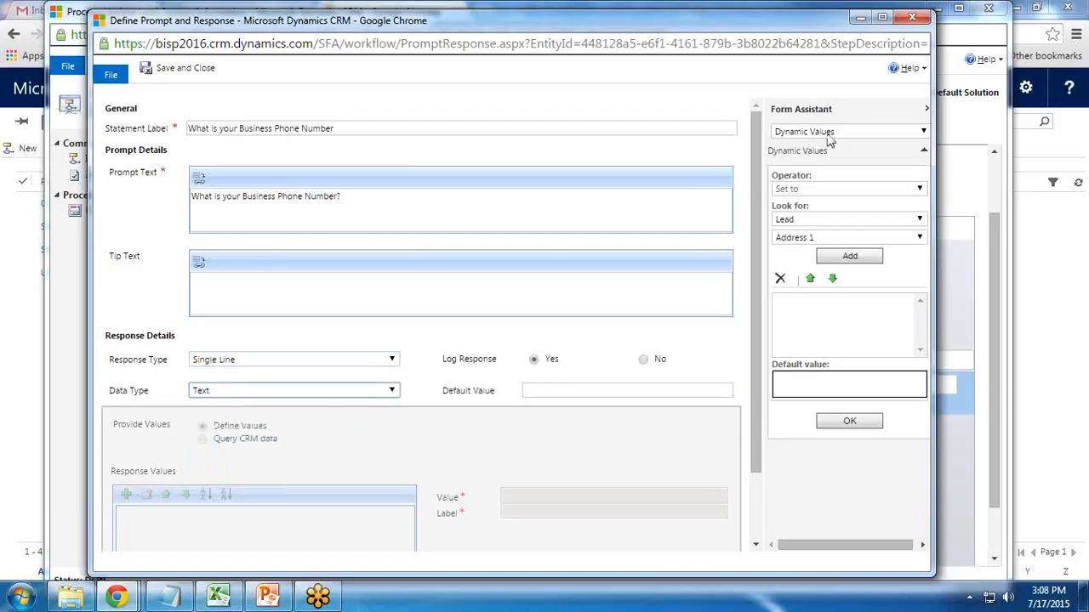
click(181, 76)
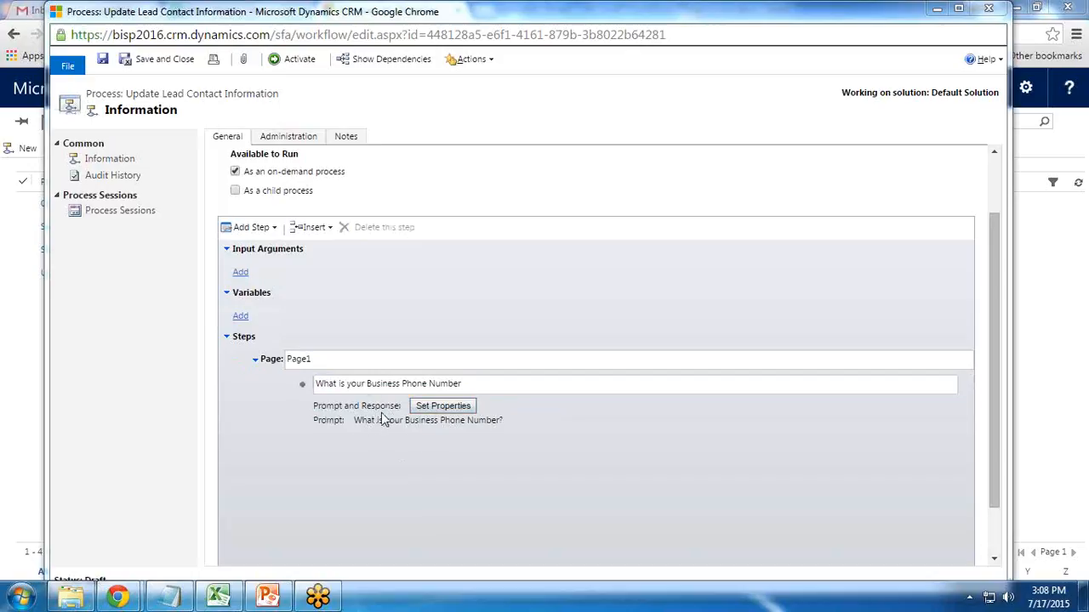
- Add a second Prompt and Response step below, described 'Mobile Phone Number'
click(353, 411)
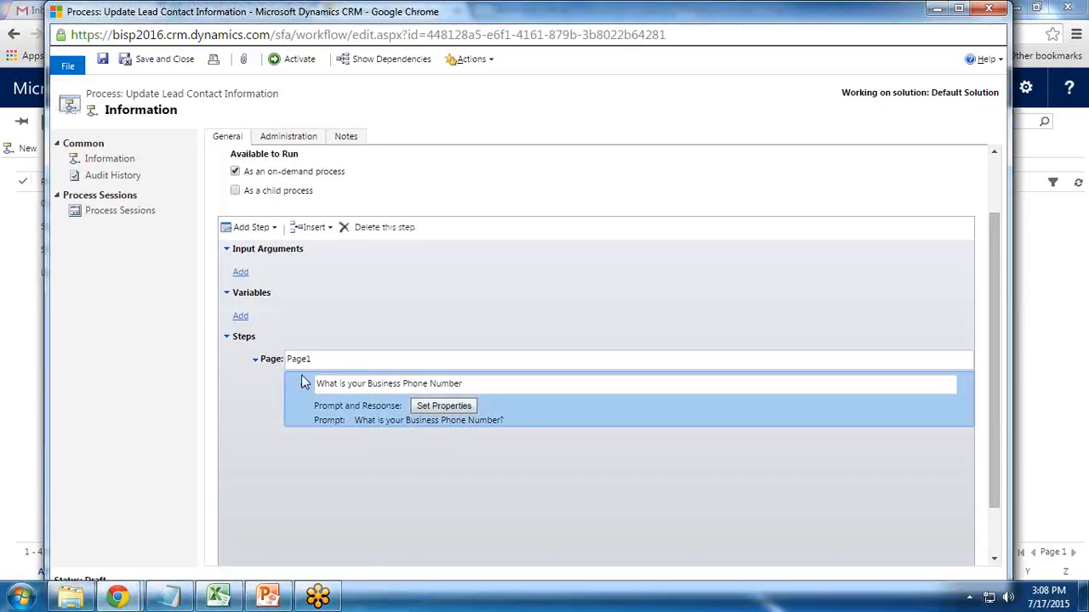
click(251, 228)
click(274, 288)
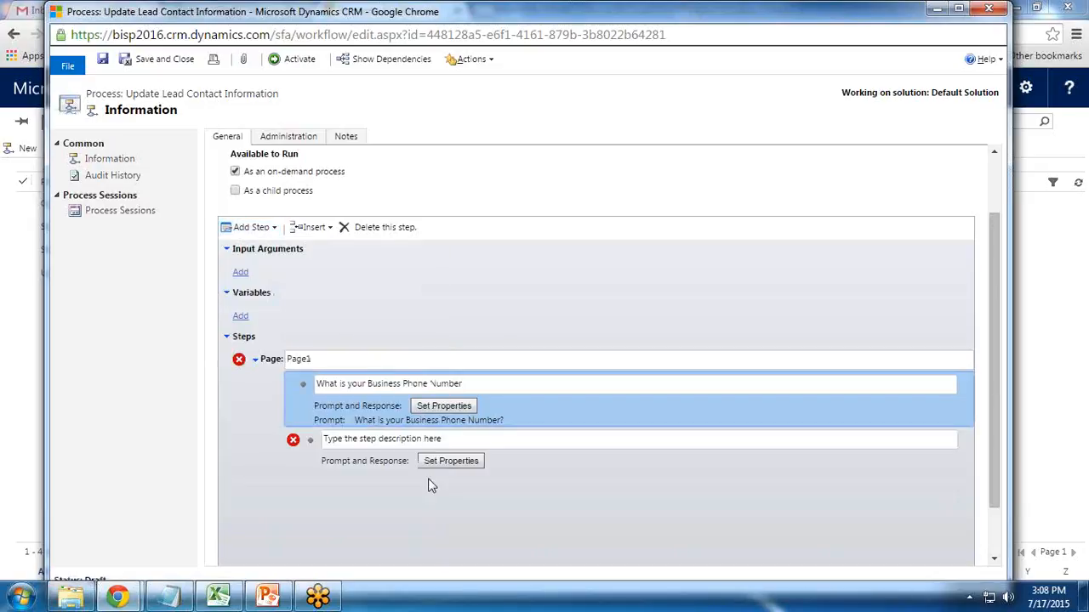
click(330, 438)
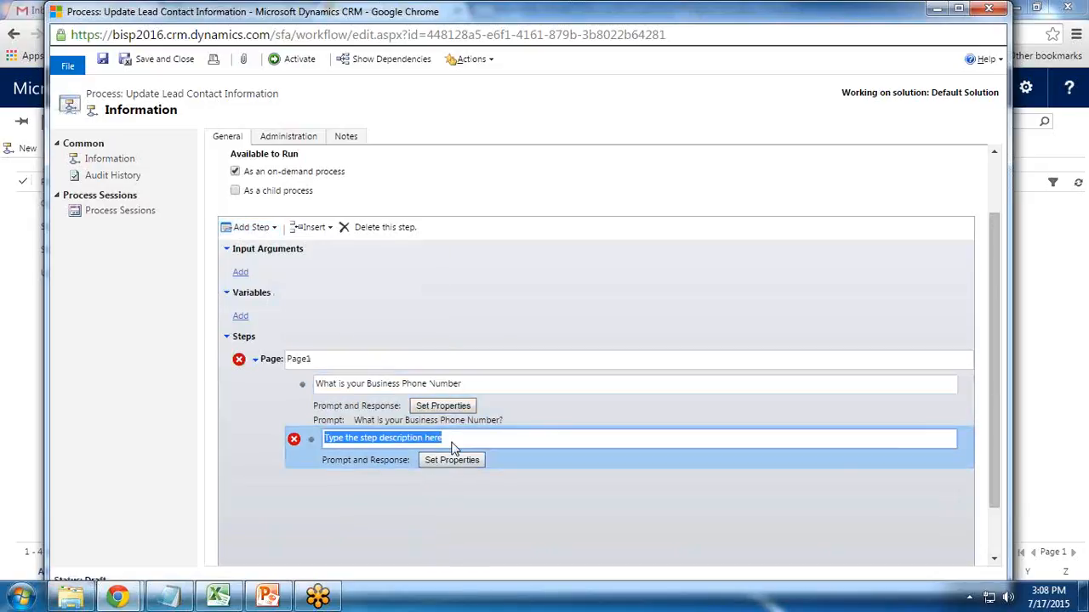
text(Mobile)
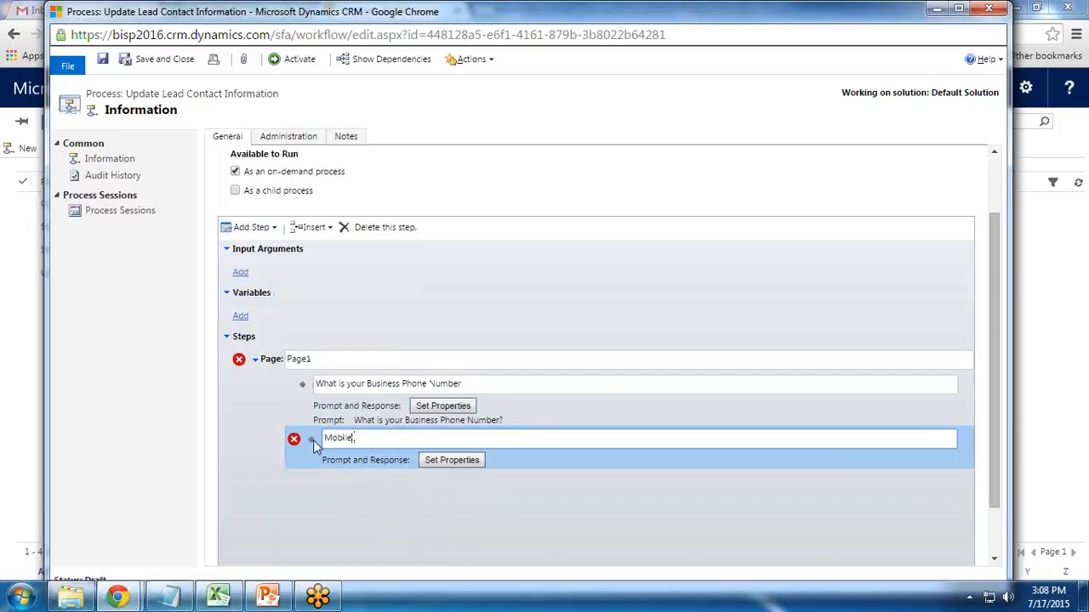
text( Phone Number)
- Give it prompt text 'What is your Mobile Phone Number?' with a Single Line response, and save
click(443, 464)
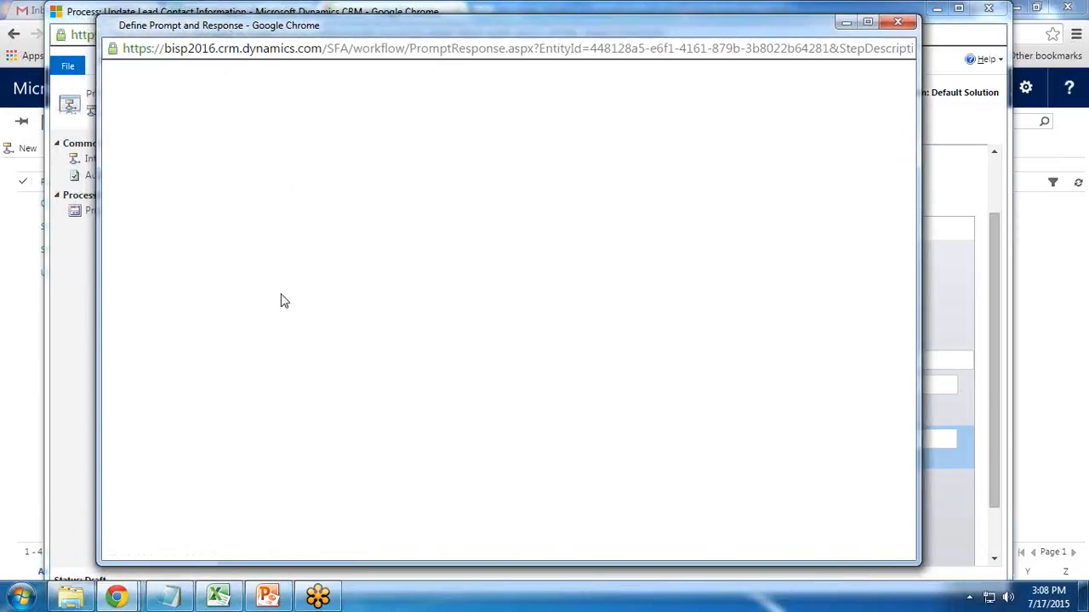
click(251, 209)
text(What is yo)
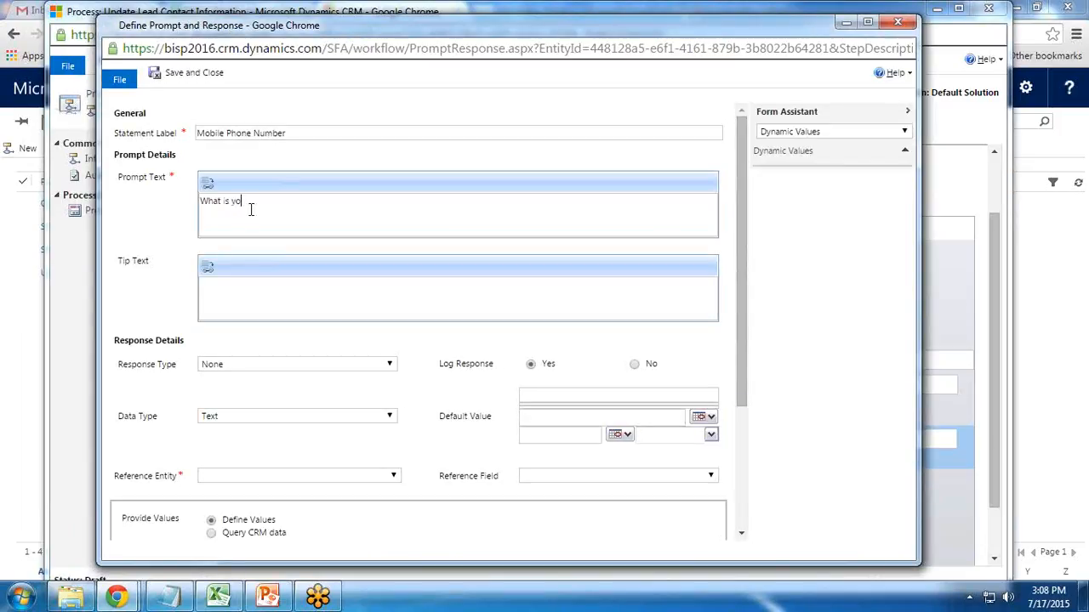
text(ur Mobile)
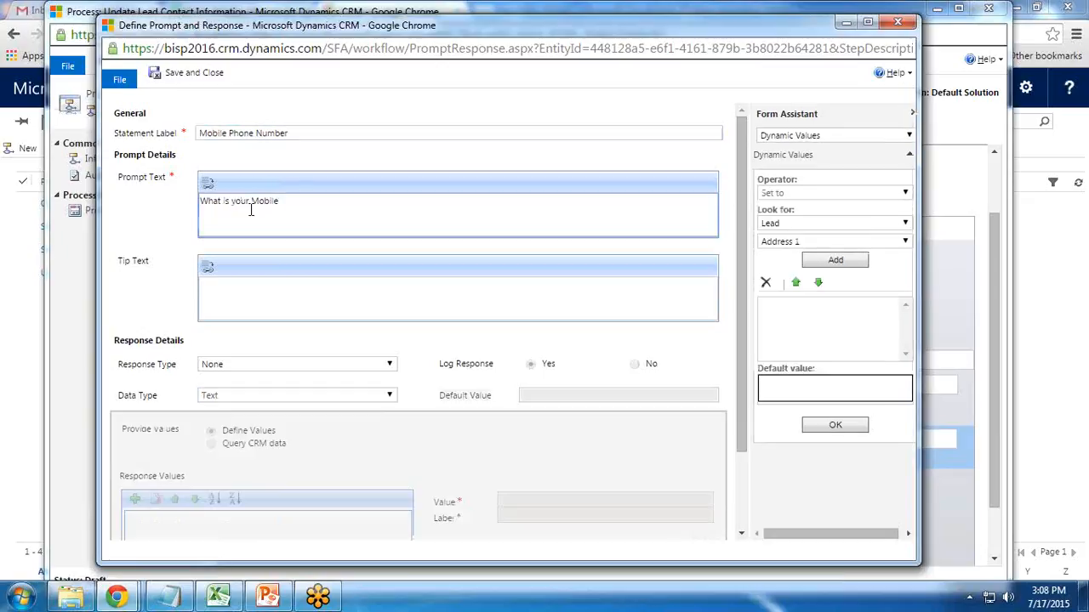
text( Phone Number?)
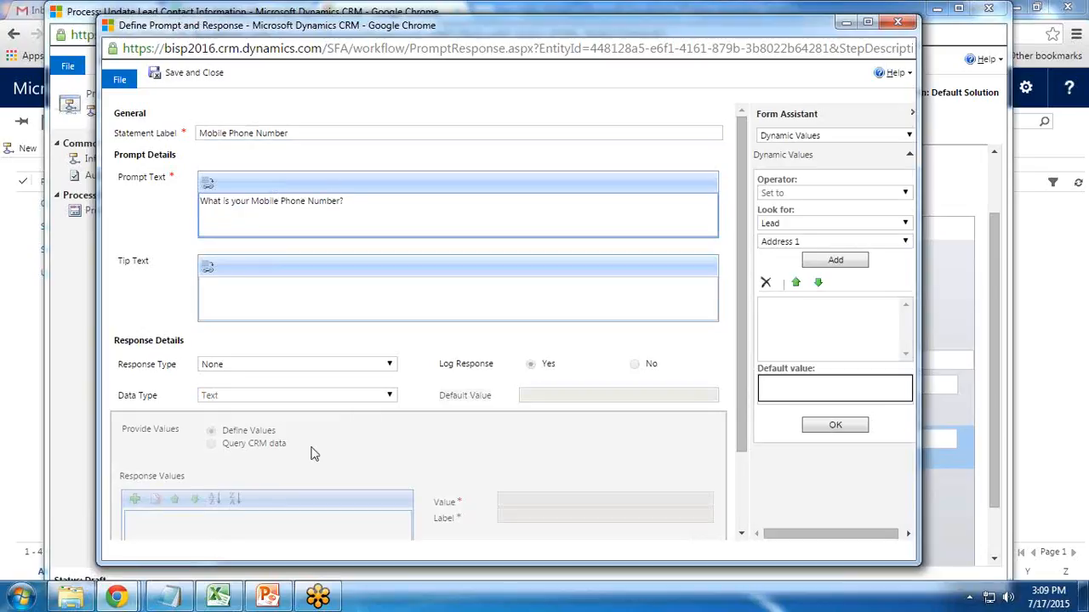
click(231, 365)
click(231, 393)
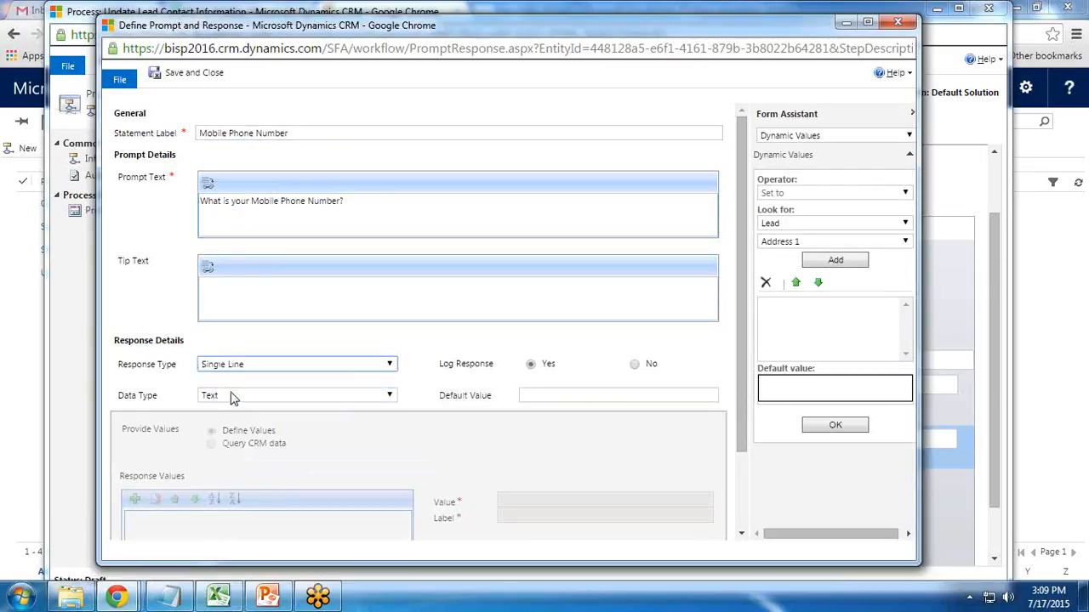
click(178, 79)
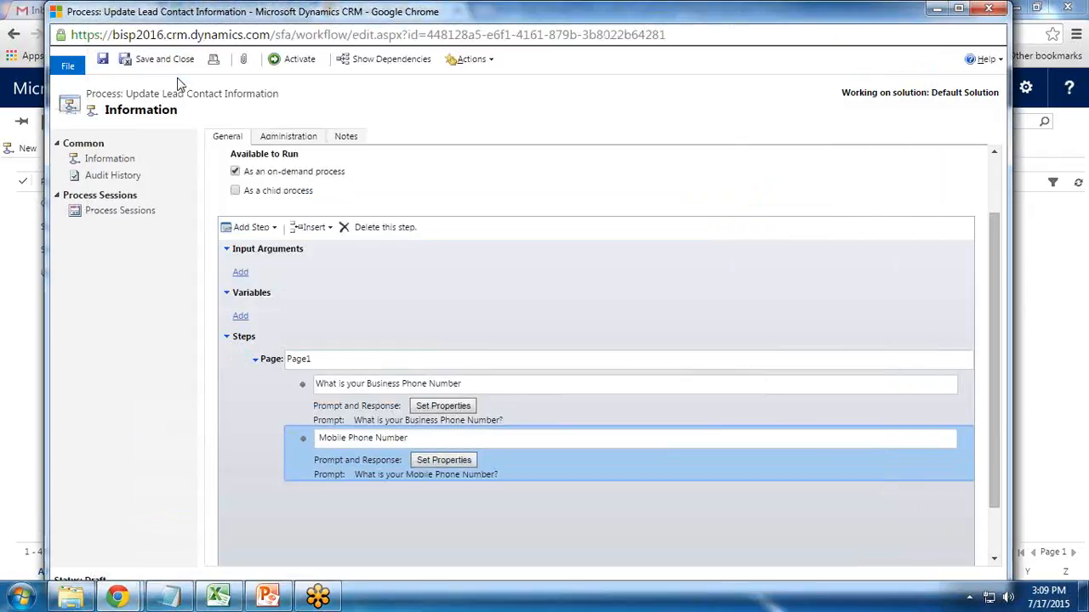
- Add a third Prompt and Response step described 'Email Id'
click(253, 227)
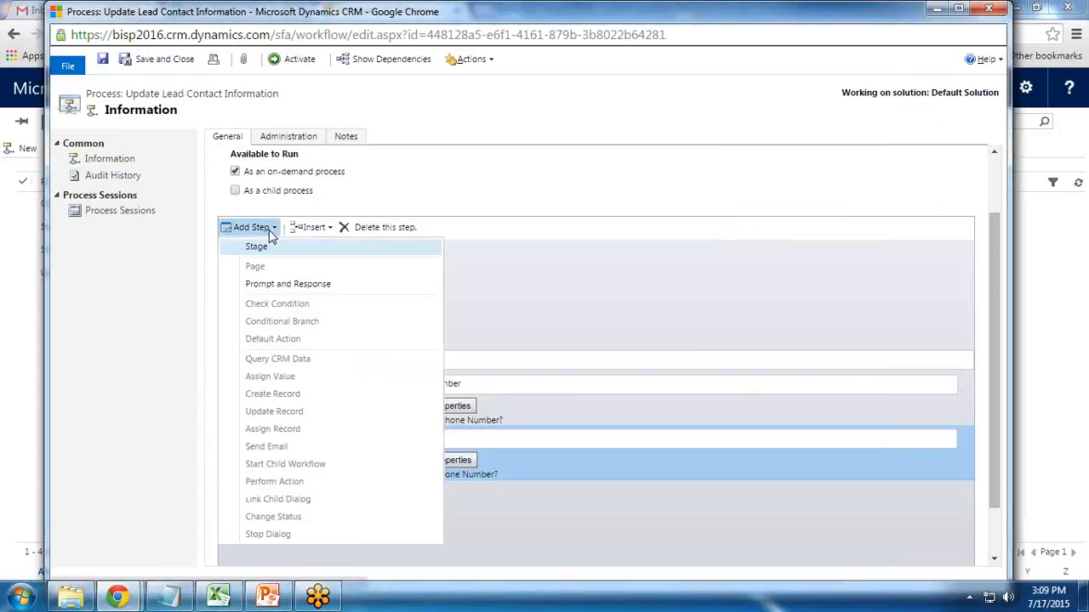
click(271, 294)
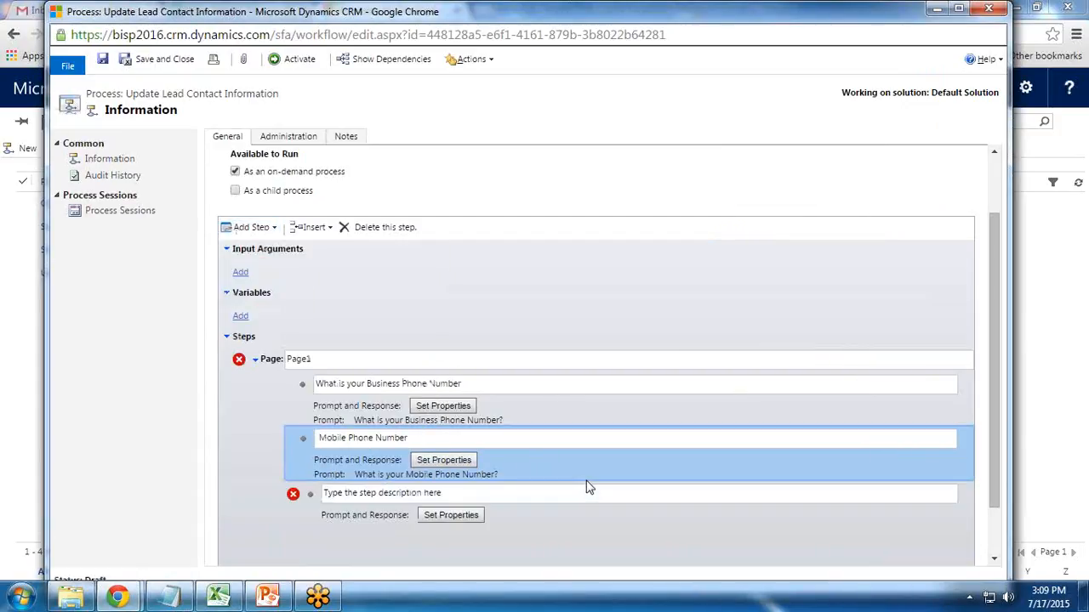
click(410, 493)
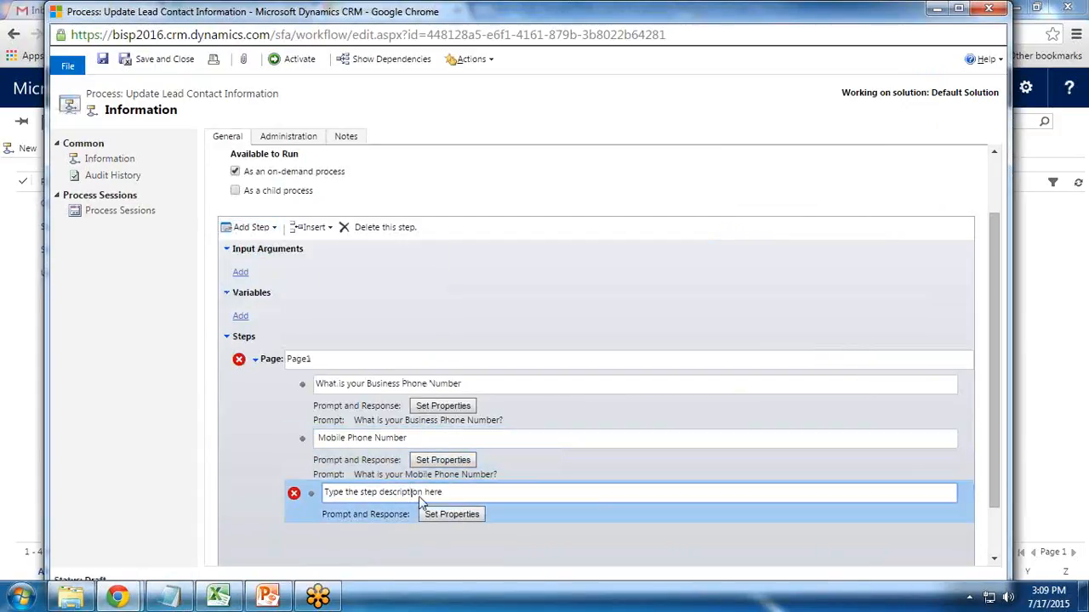
key(ctrl+a)
text(Email Id)
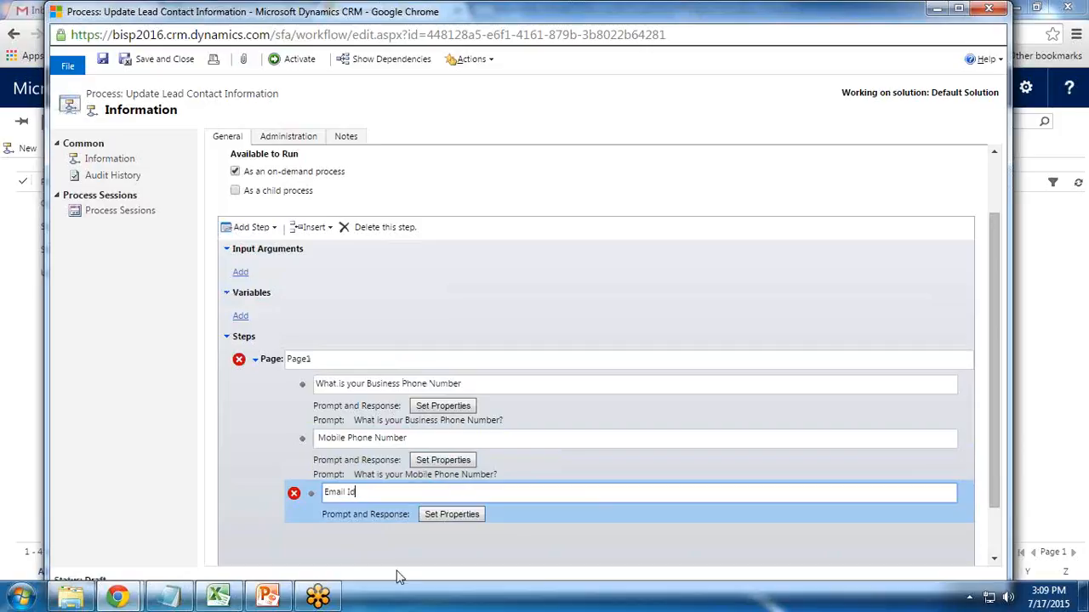
- Give the Email Id step an email prompt with a Single Line, Text response, and save
click(477, 516)
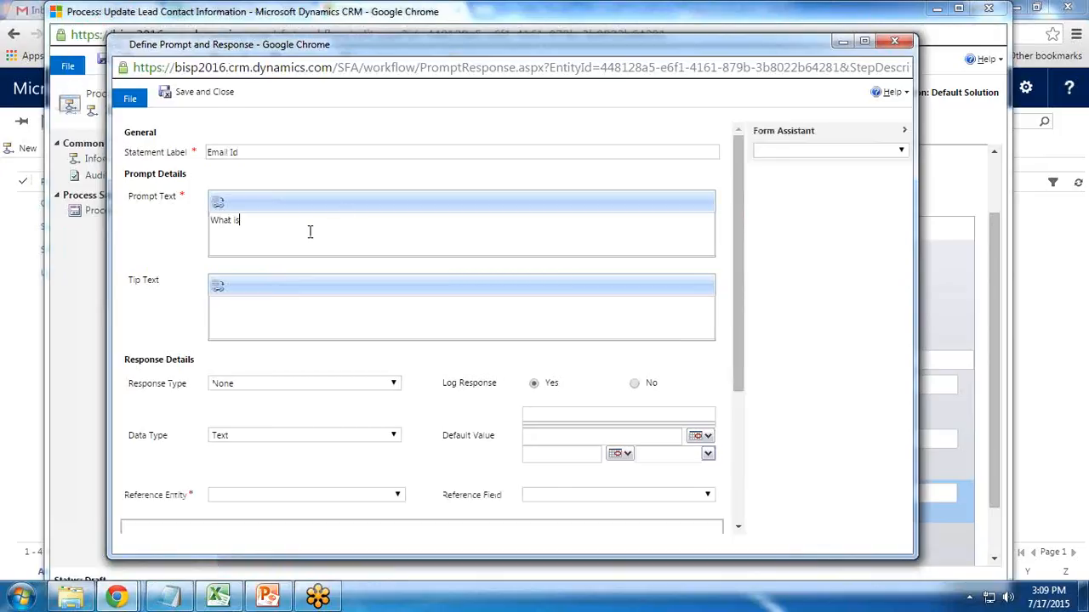
text(Email Id?)
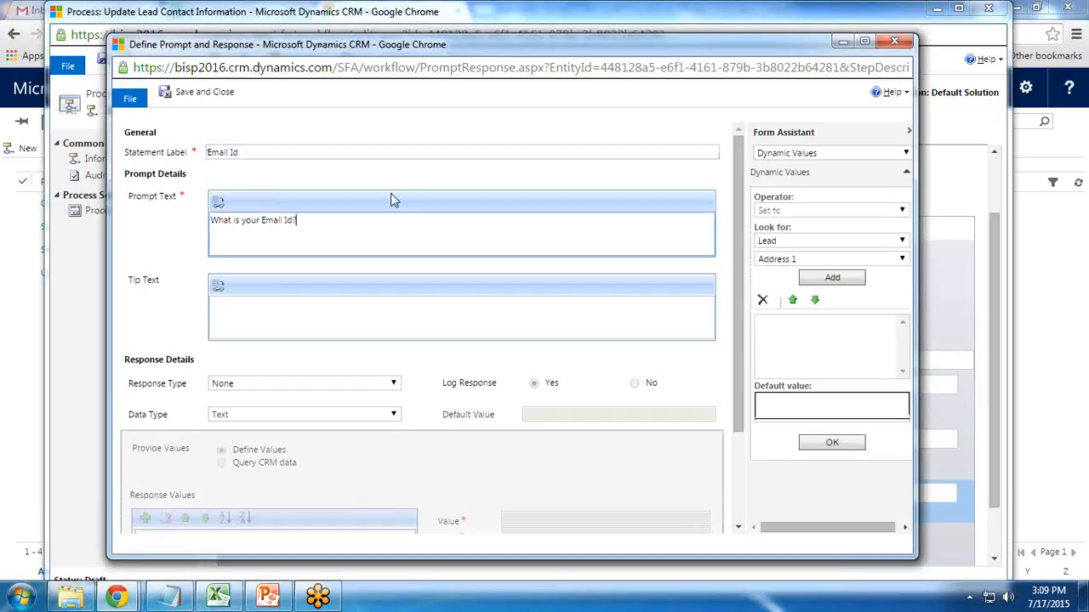
click(239, 383)
click(241, 412)
click(241, 414)
click(238, 428)
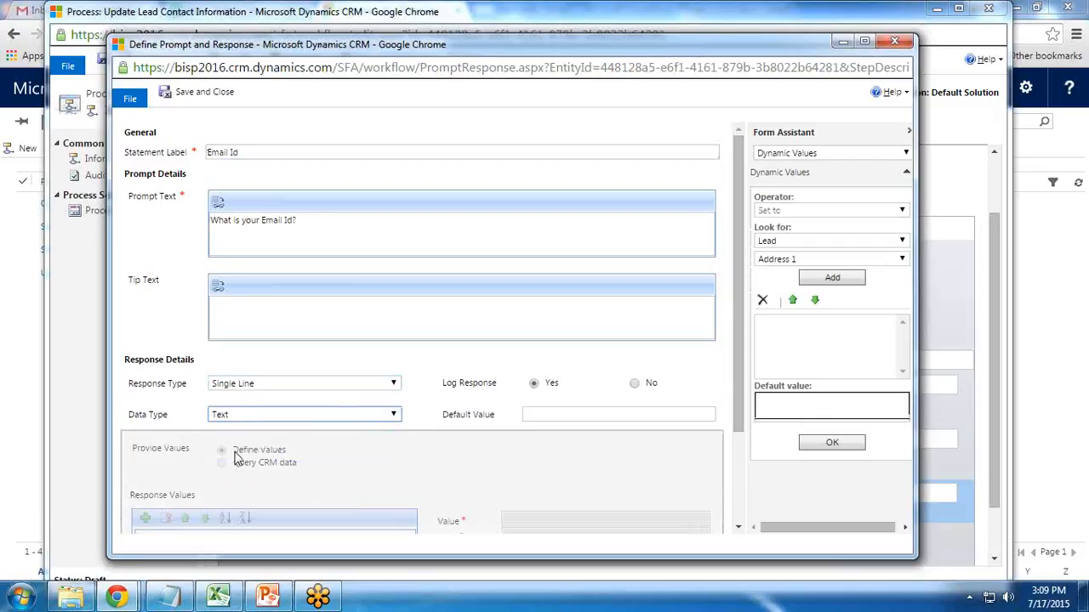
click(191, 93)
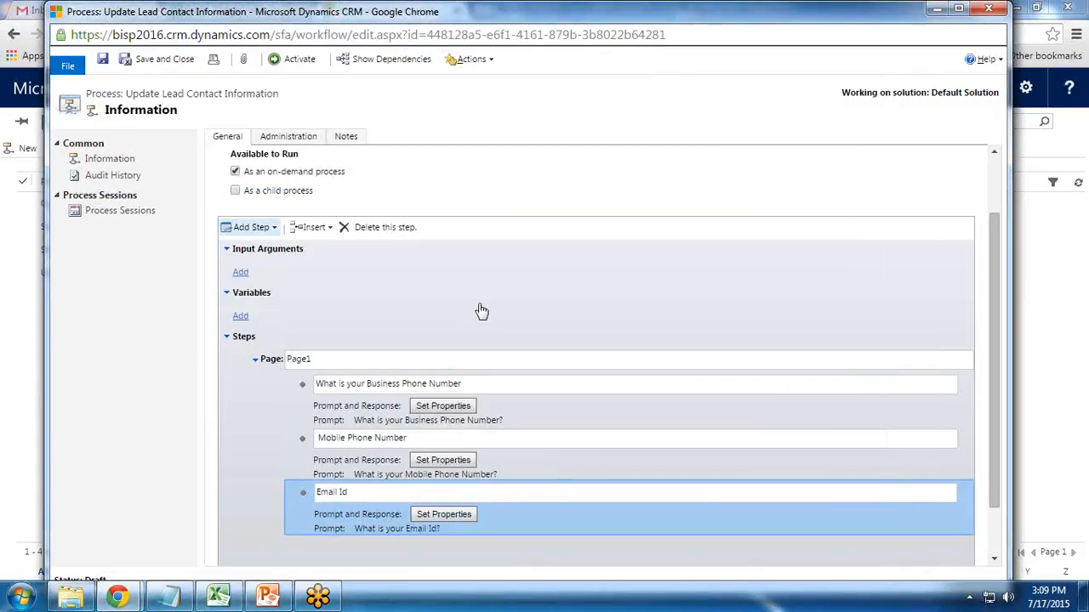
- Save the process and select the Page1 block so a new step can follow it
click(109, 58)
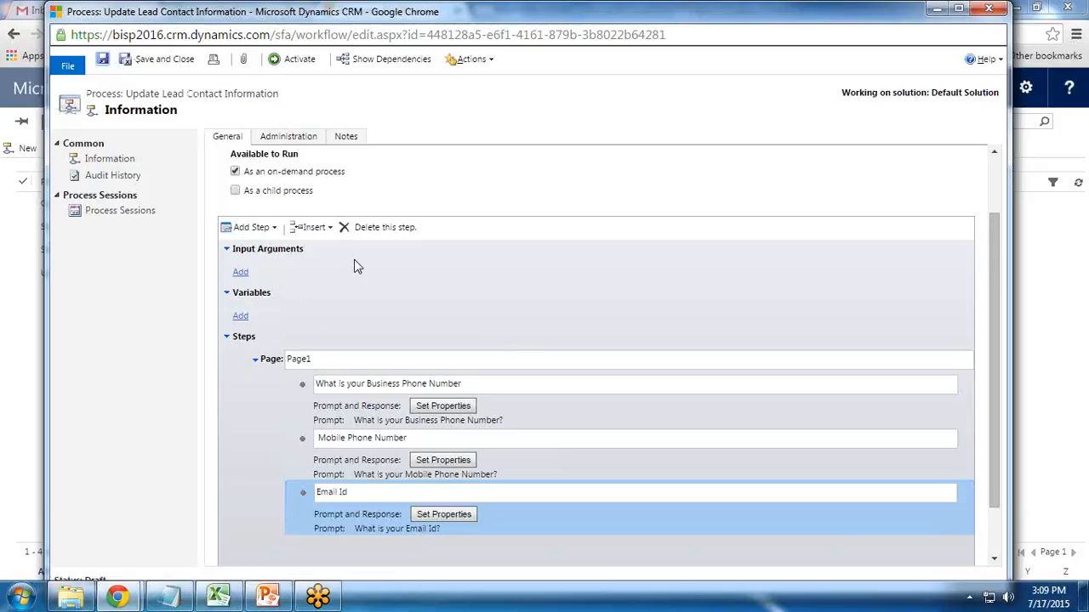
scroll(429, 342, down, 1)
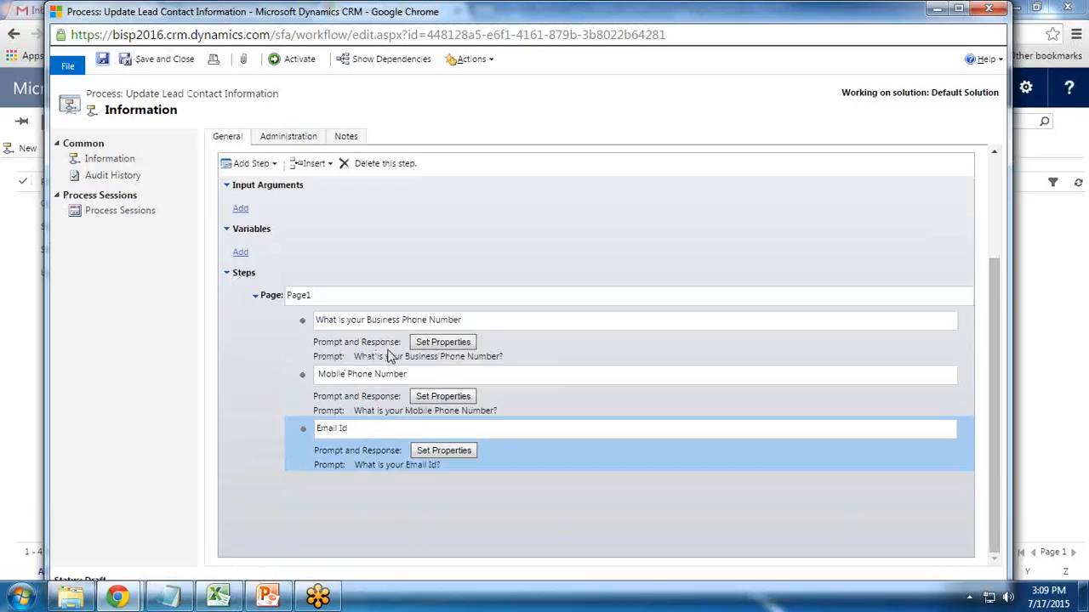
click(272, 297)
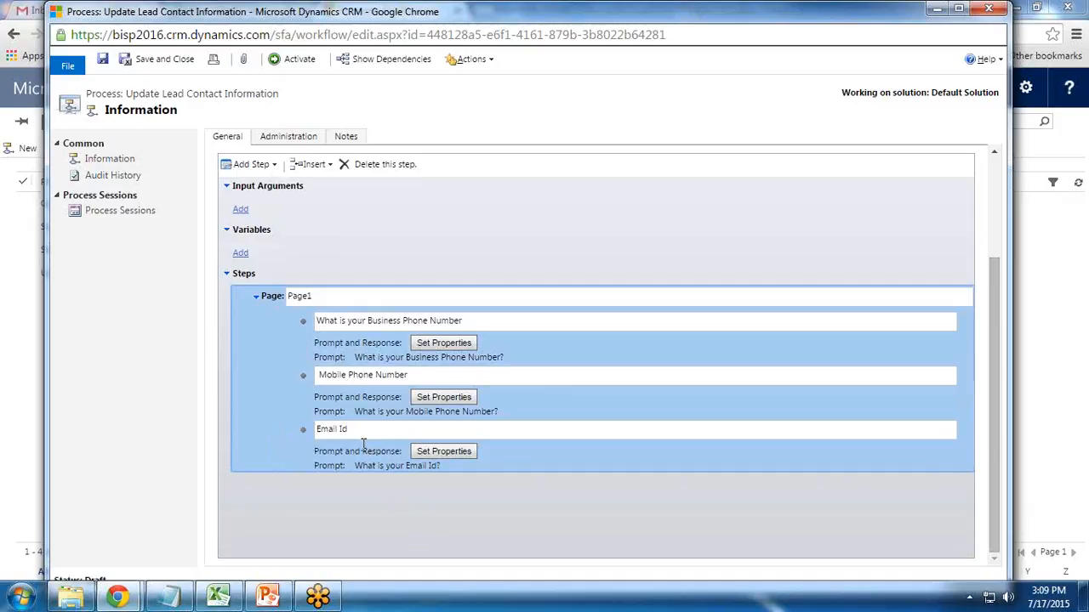
click(260, 164)
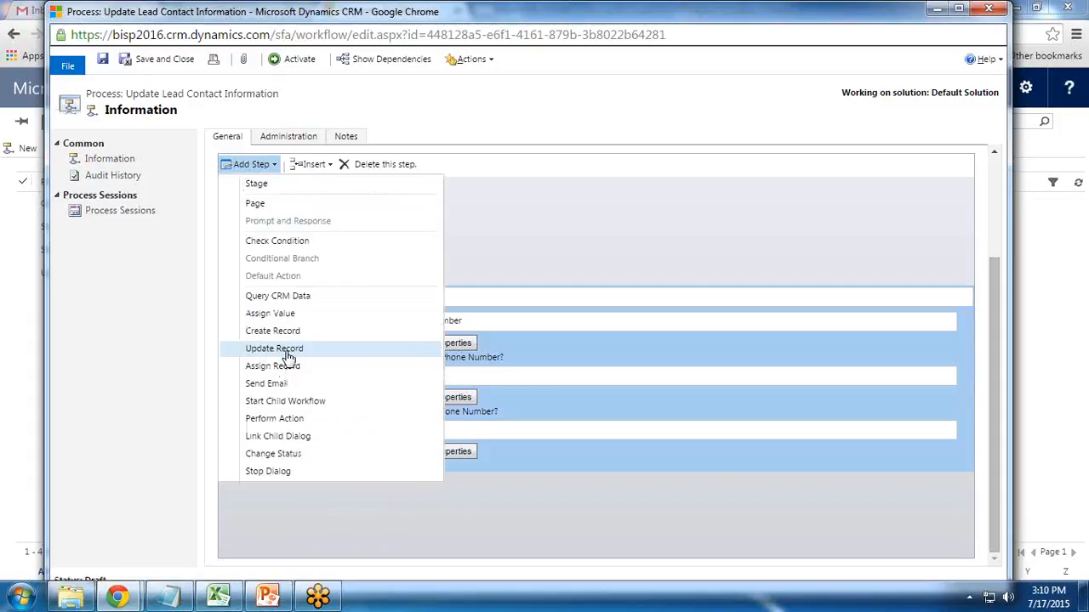
- Add an Update Lead step after Page1 and describe it 'Update Record'
click(287, 350)
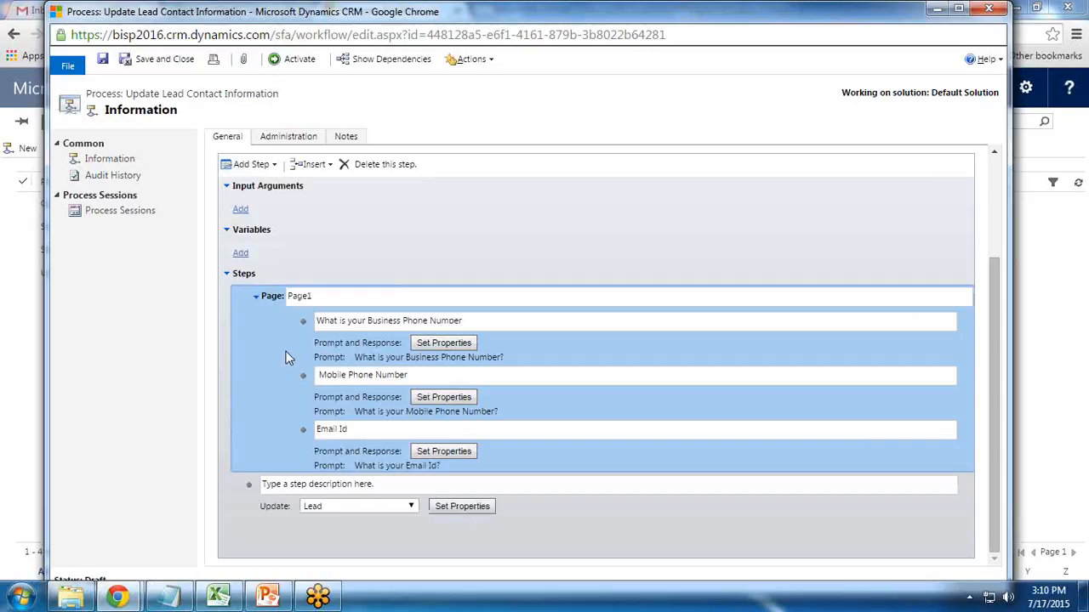
click(366, 482)
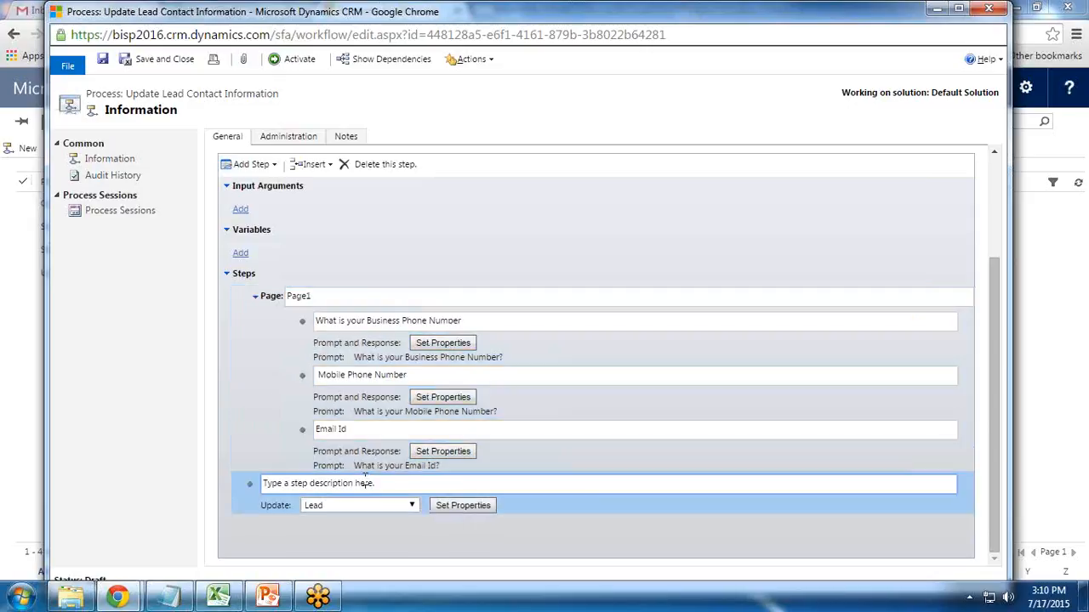
drag(381, 482, 187, 483)
text(Update Record)
click(464, 505)
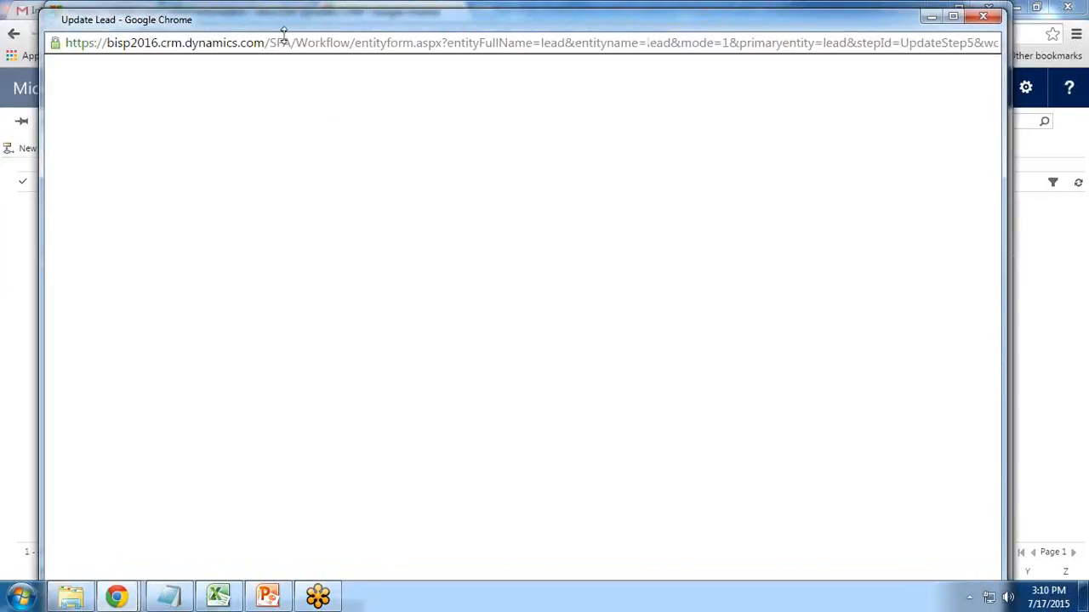
- Set Business Phone to the Response Text of the business phone prompt
drag(289, 27, 288, 8)
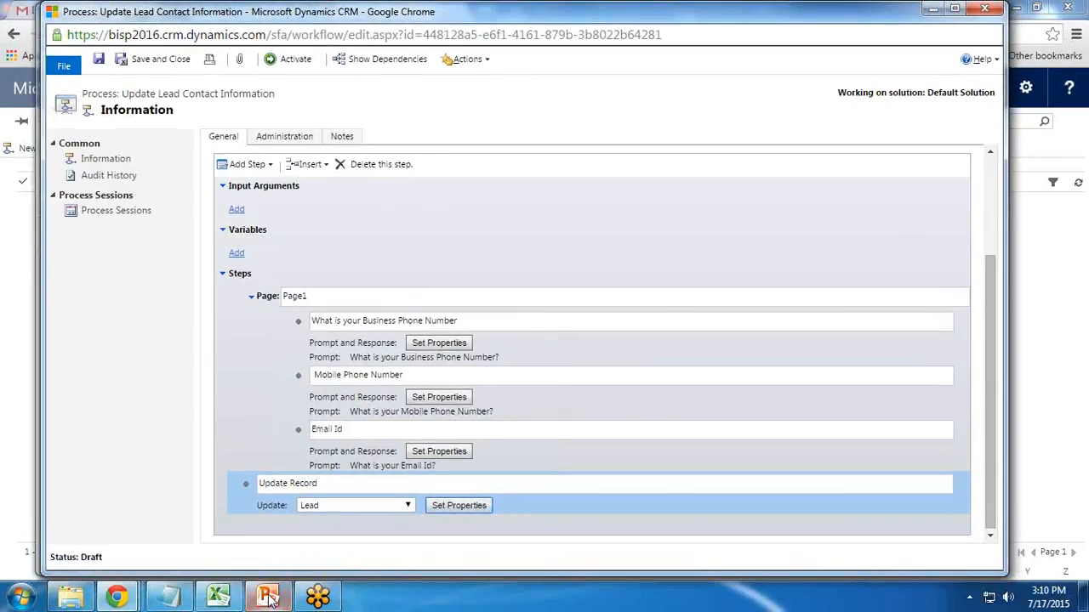
mouse_move(116, 596)
click(453, 534)
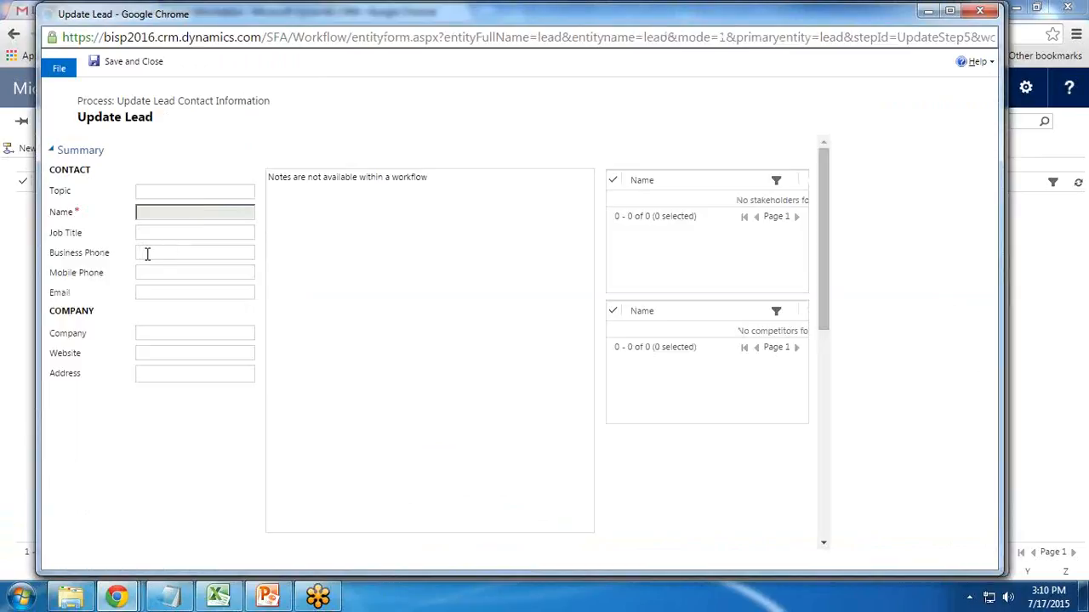
click(148, 252)
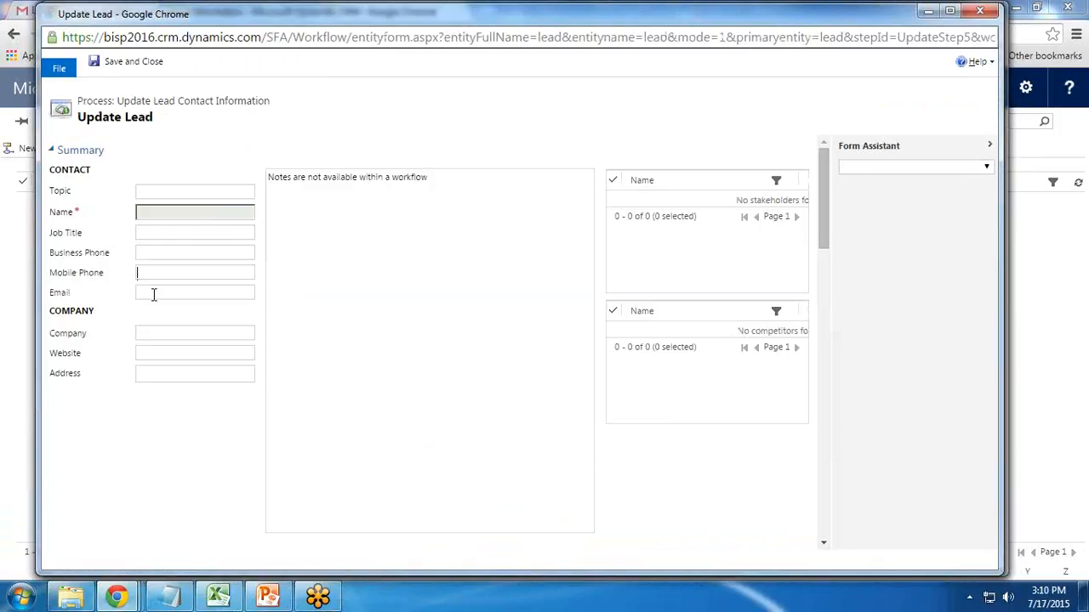
click(150, 252)
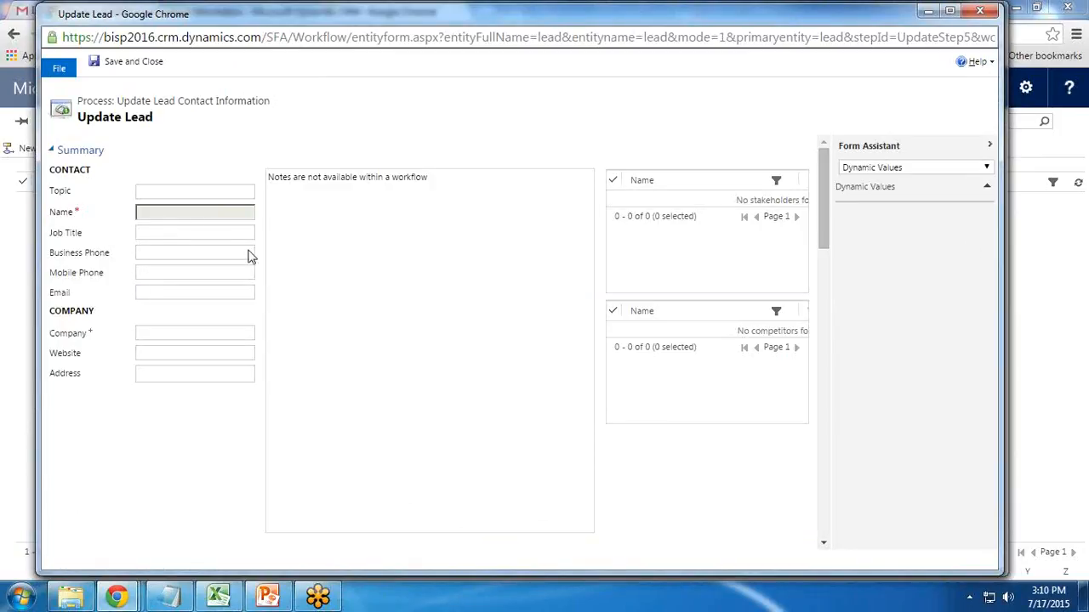
click(154, 253)
click(166, 316)
click(160, 256)
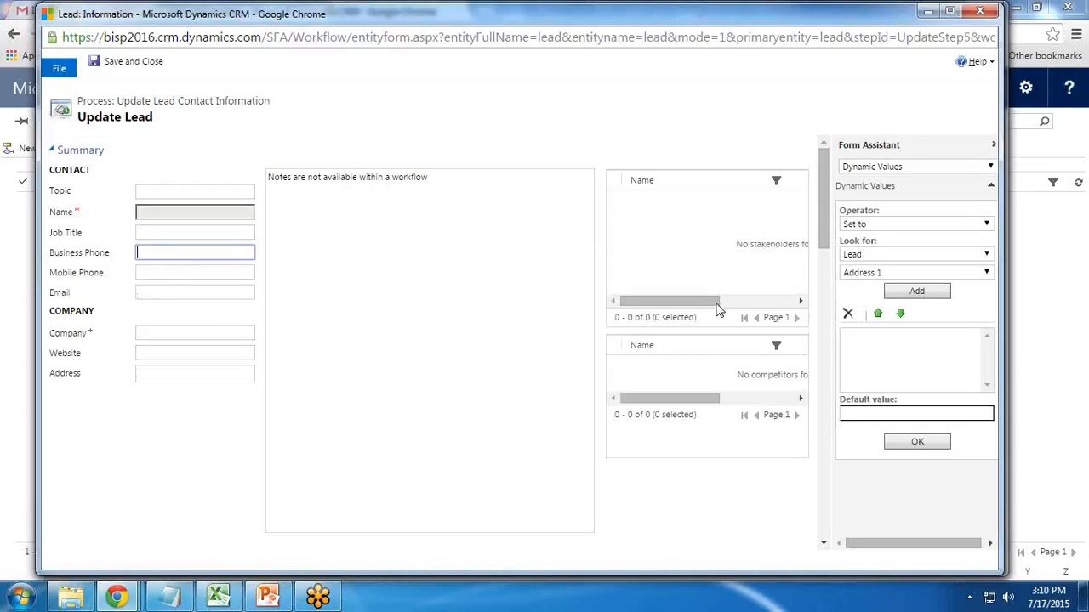
click(883, 273)
click(880, 255)
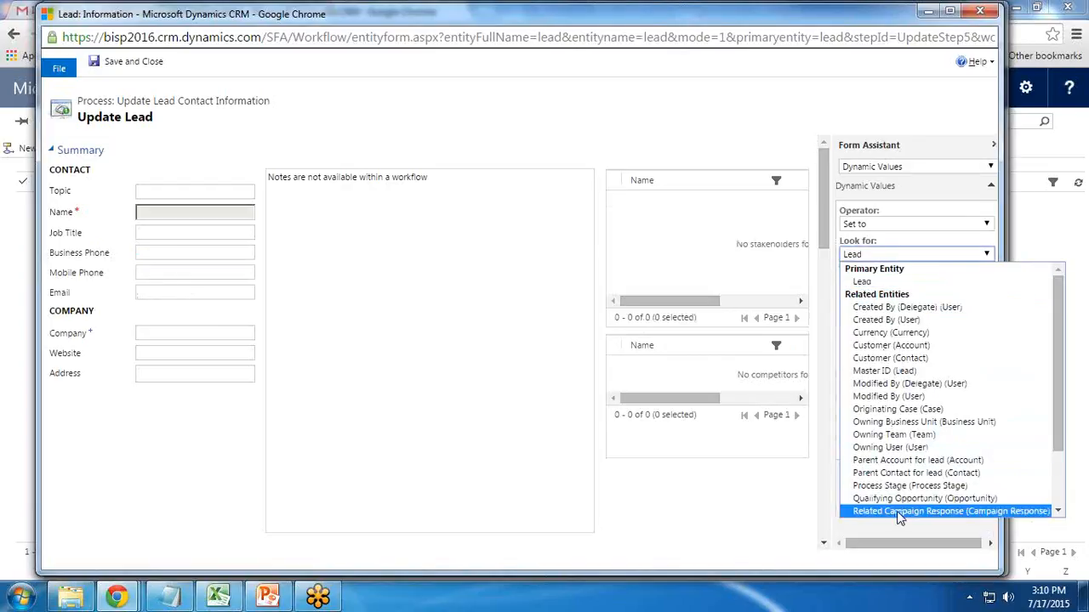
scroll(899, 502, down, 2)
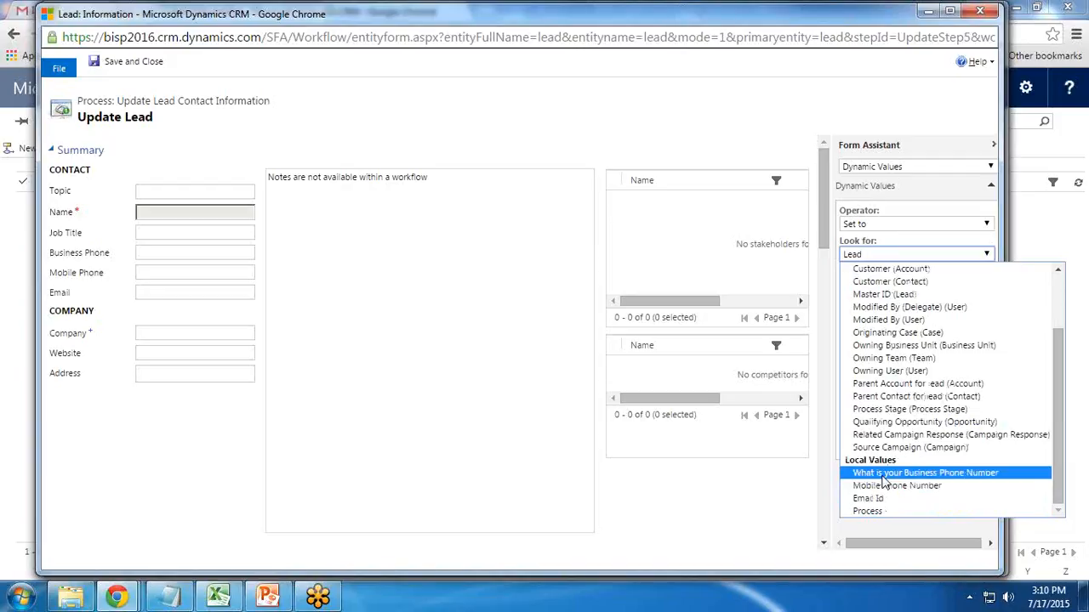
click(883, 474)
click(916, 291)
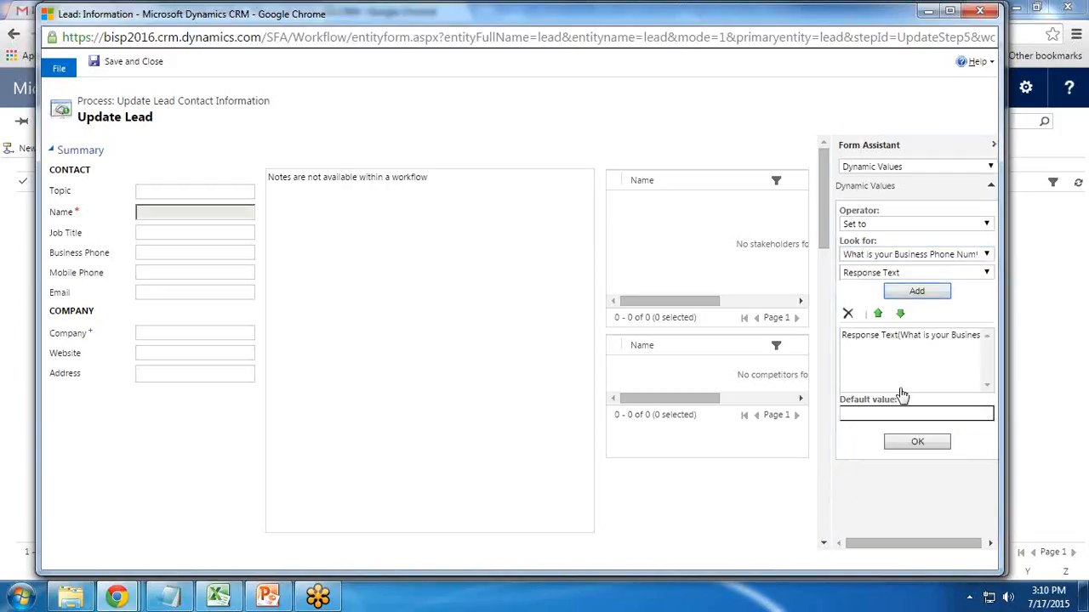
click(908, 451)
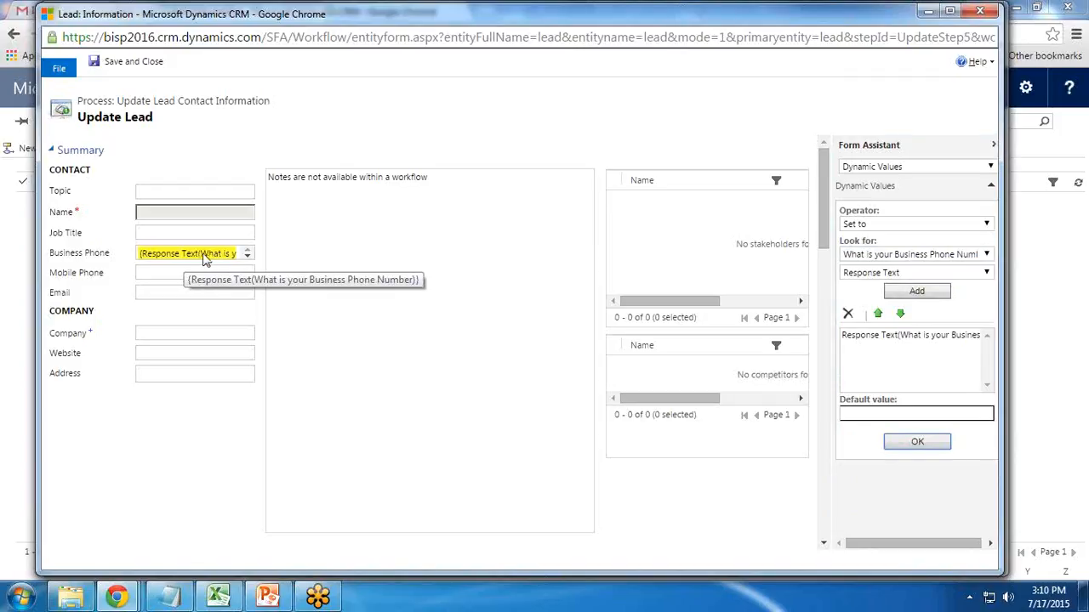
- Set Mobile Phone to the Response Text of the Mobile Phone Number prompt
click(159, 273)
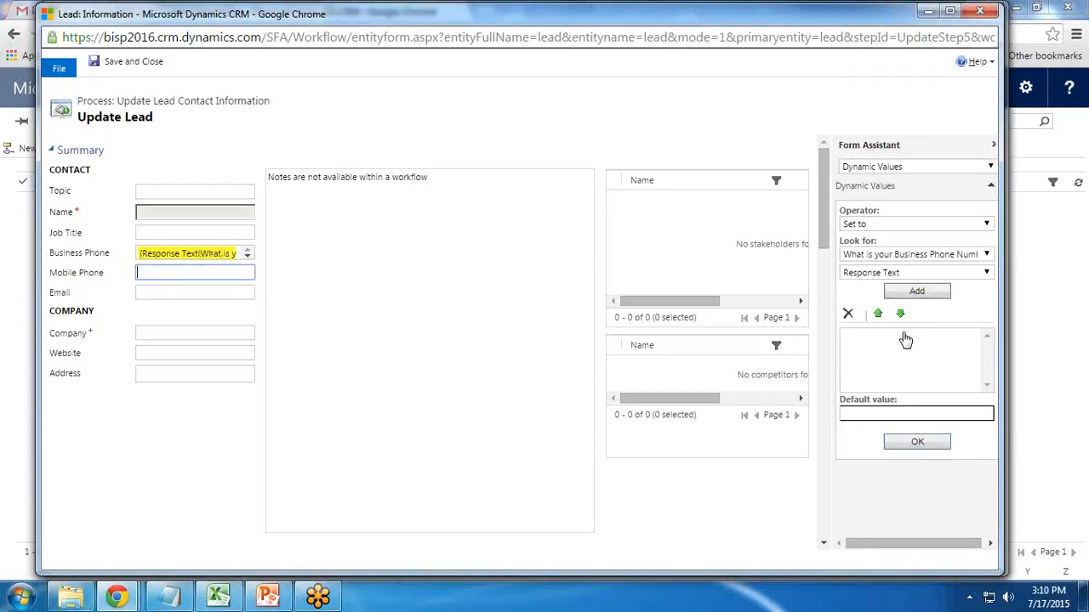
click(914, 273)
click(939, 254)
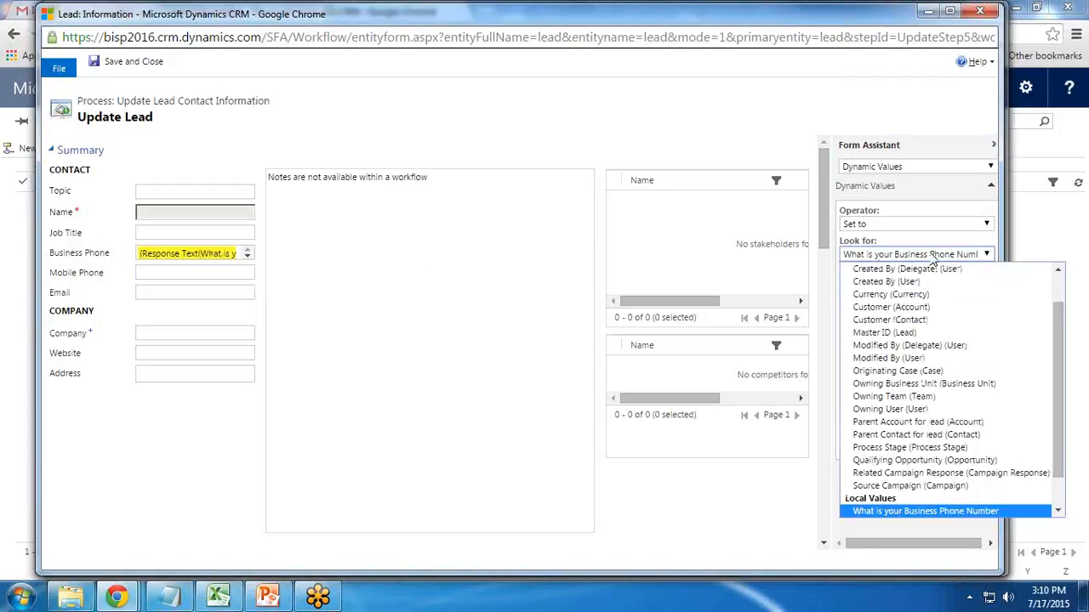
scroll(910, 494, down, 1)
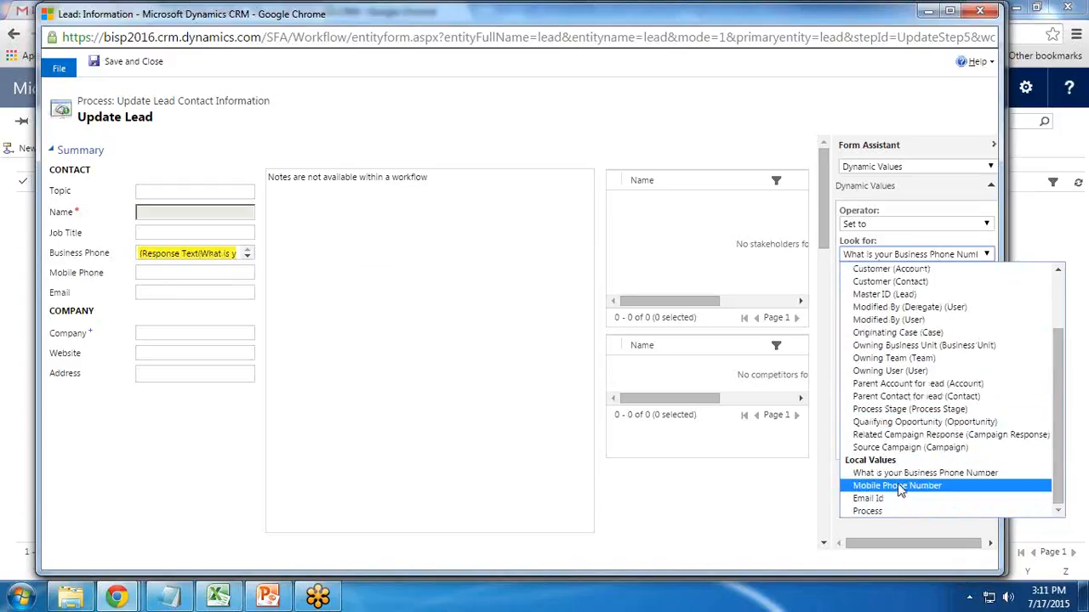
click(901, 485)
click(916, 291)
click(916, 442)
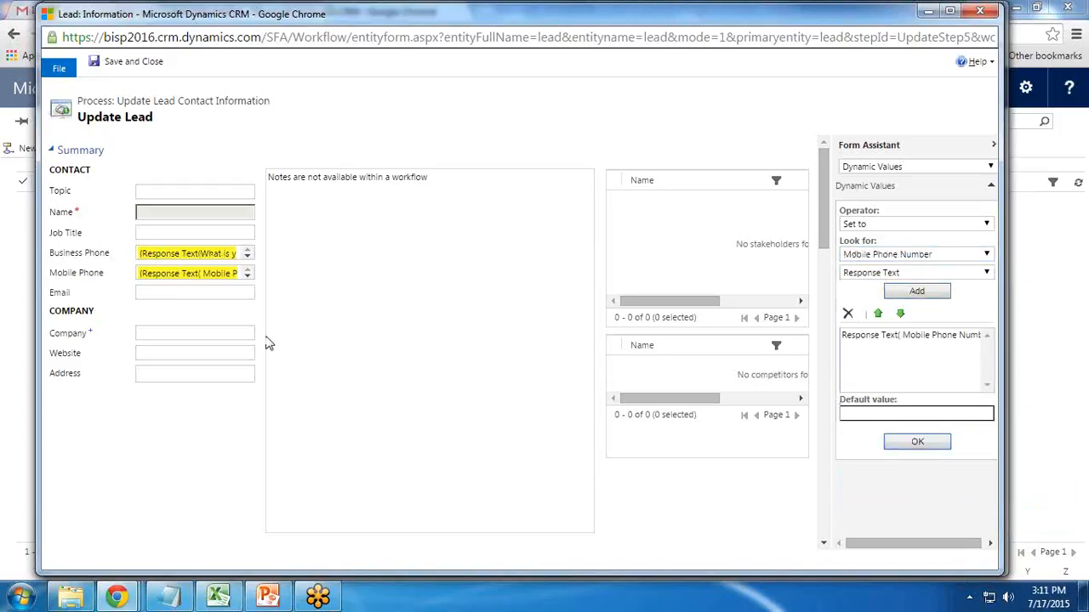
- Set Email to the Response Text of the Email Id prompt
click(217, 298)
click(851, 257)
scroll(887, 489, down, 1)
click(867, 498)
click(917, 291)
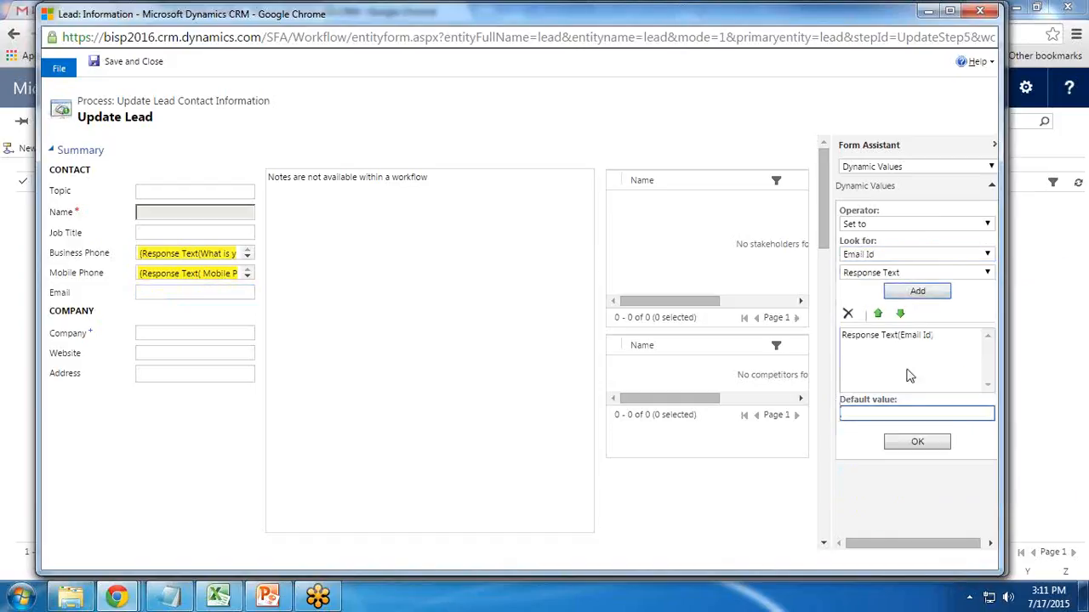
click(916, 442)
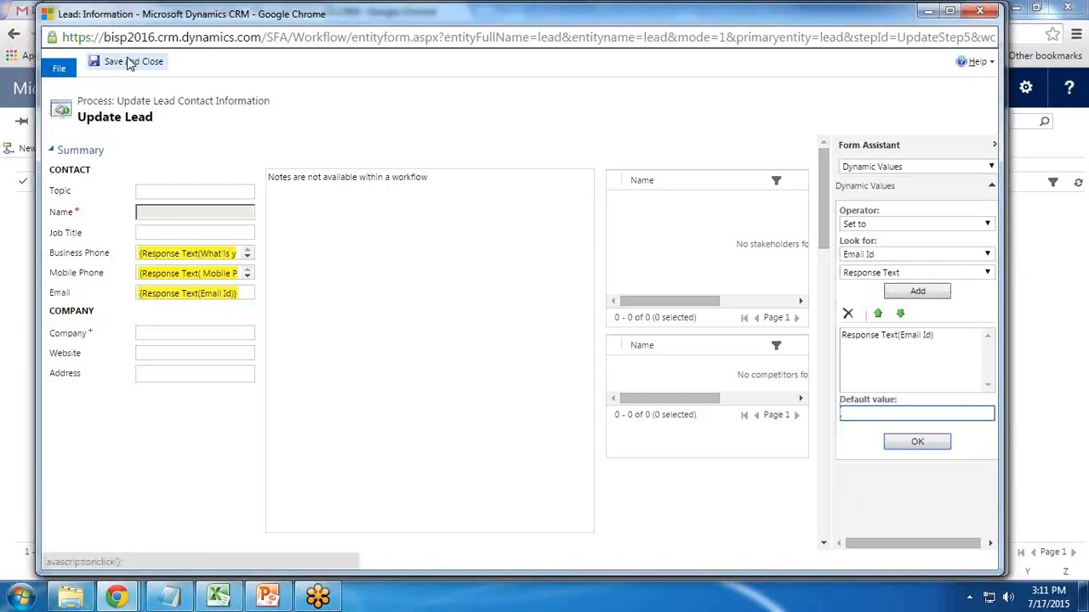
- Save and close the Update Lead step, then activate the dialog and confirm
click(130, 63)
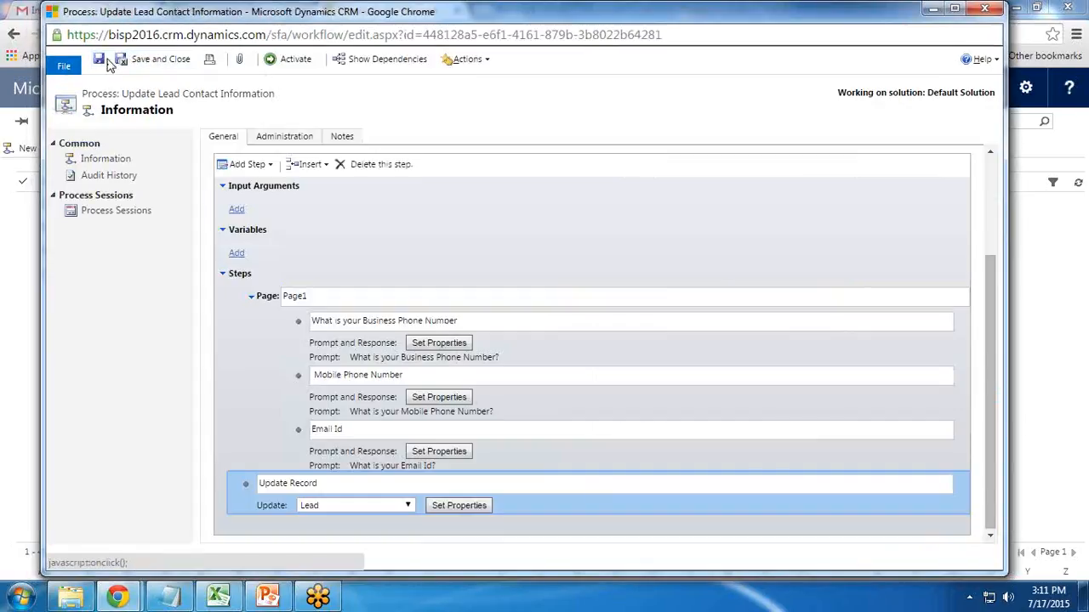
click(283, 68)
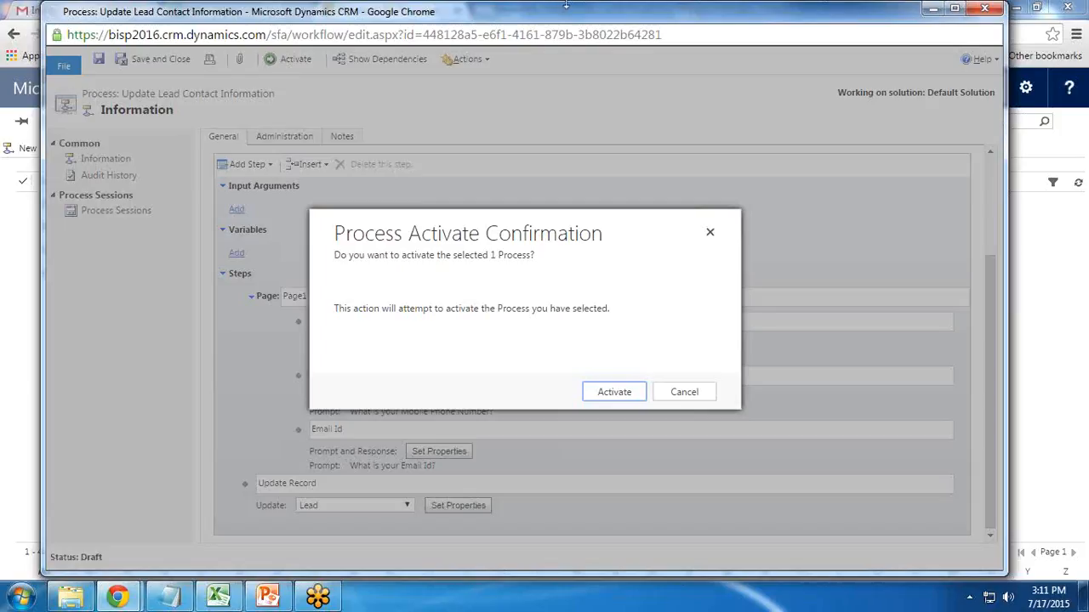
click(611, 393)
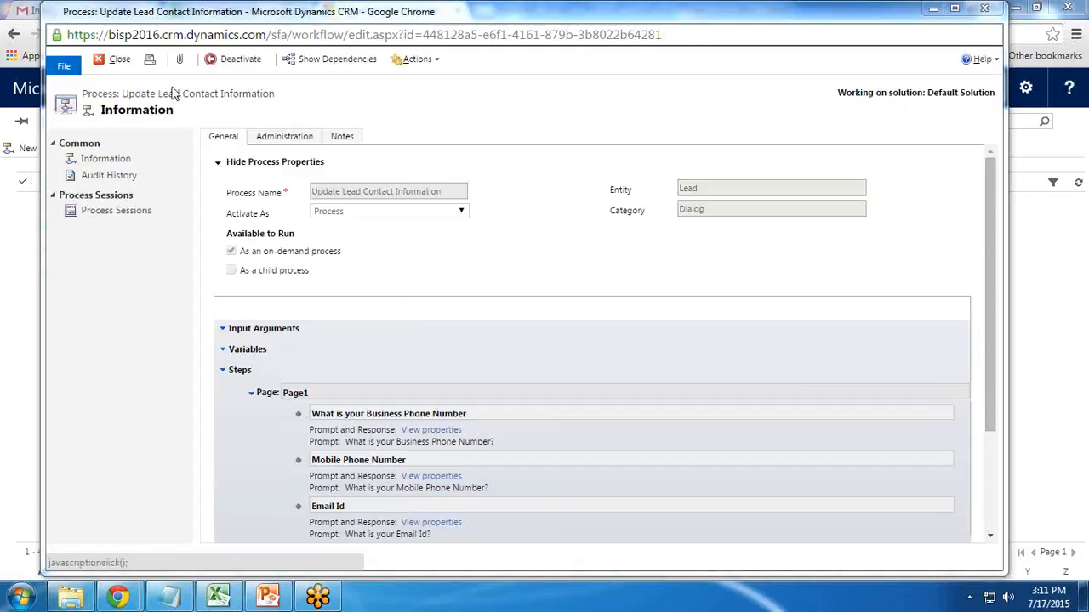
- Close the process window and go to Sales > Leads to view My Open Leads
click(114, 61)
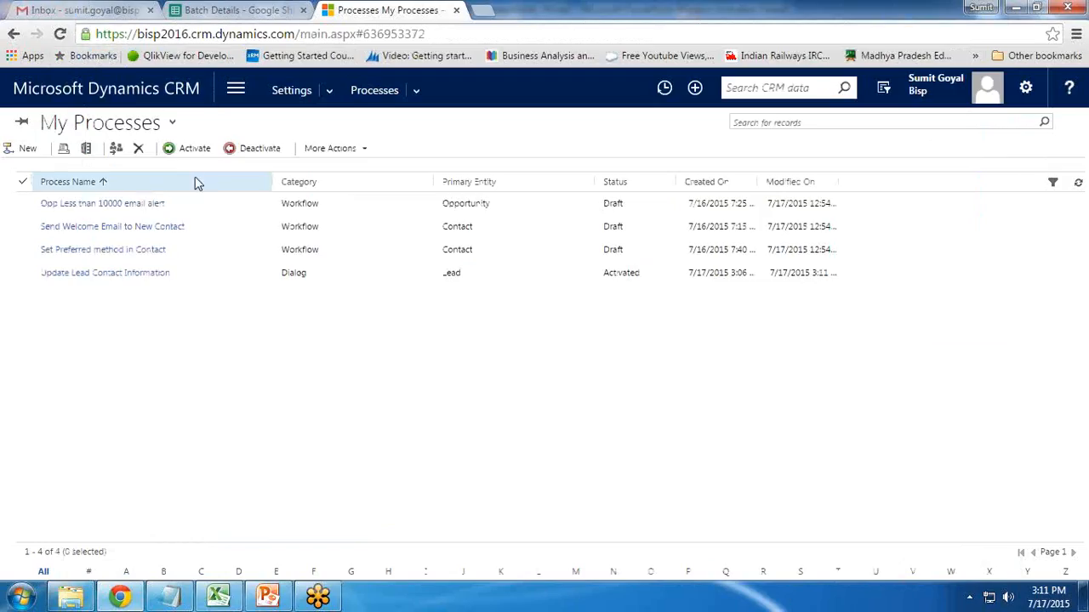
click(146, 100)
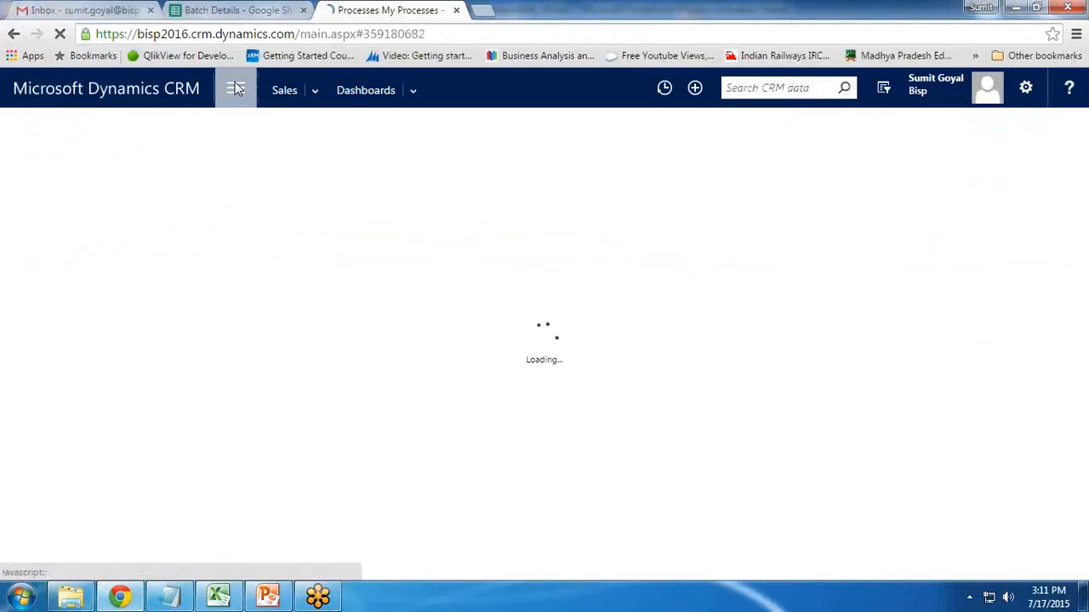
click(79, 154)
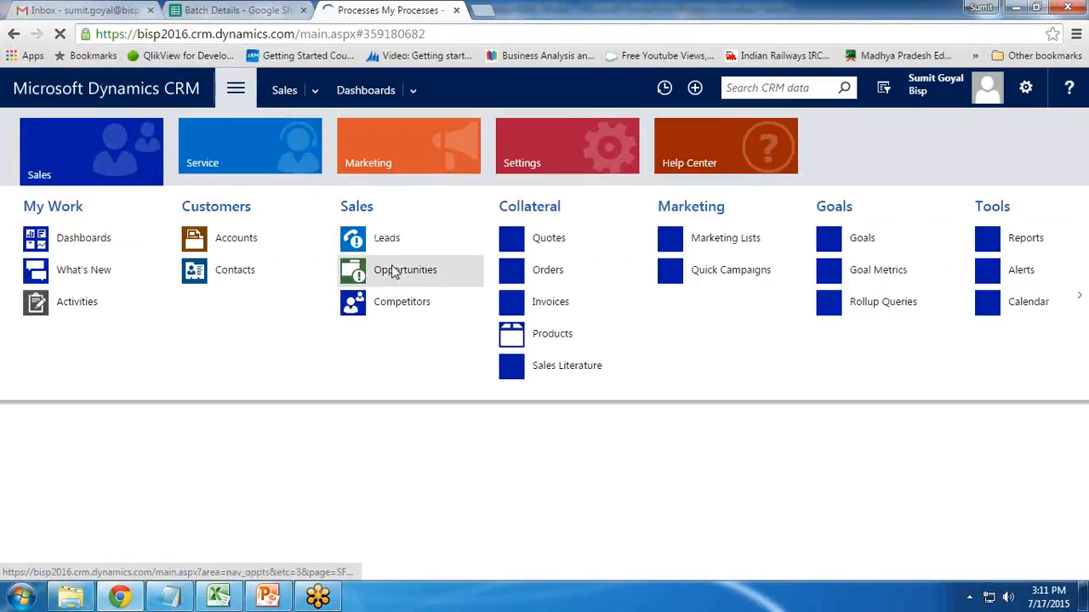
click(389, 246)
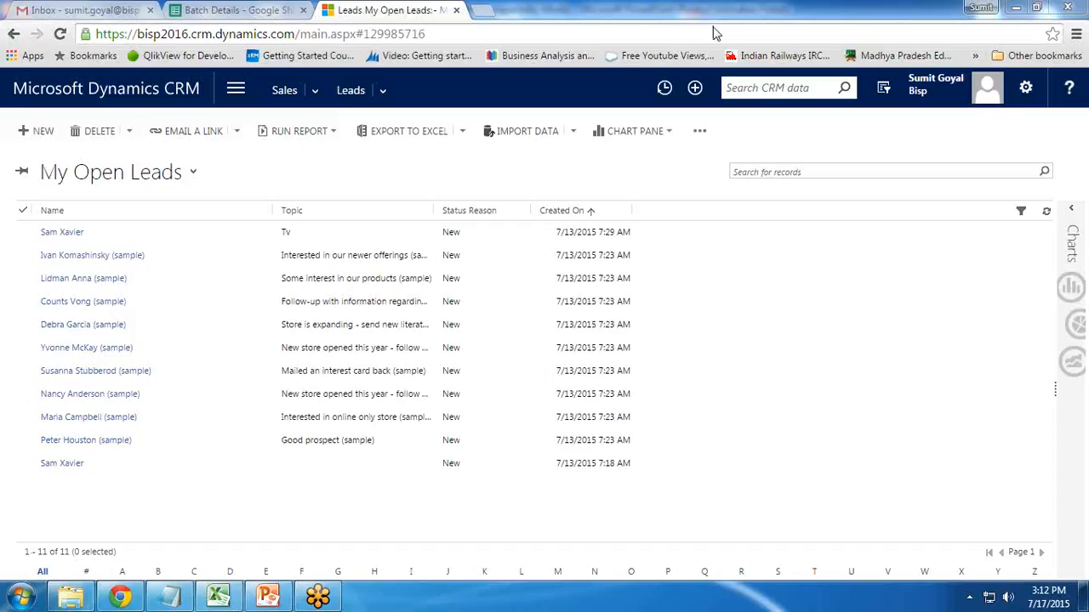
- Start the Update Lead Contact Information dialog on the top lead in My Open Leads
click(39, 236)
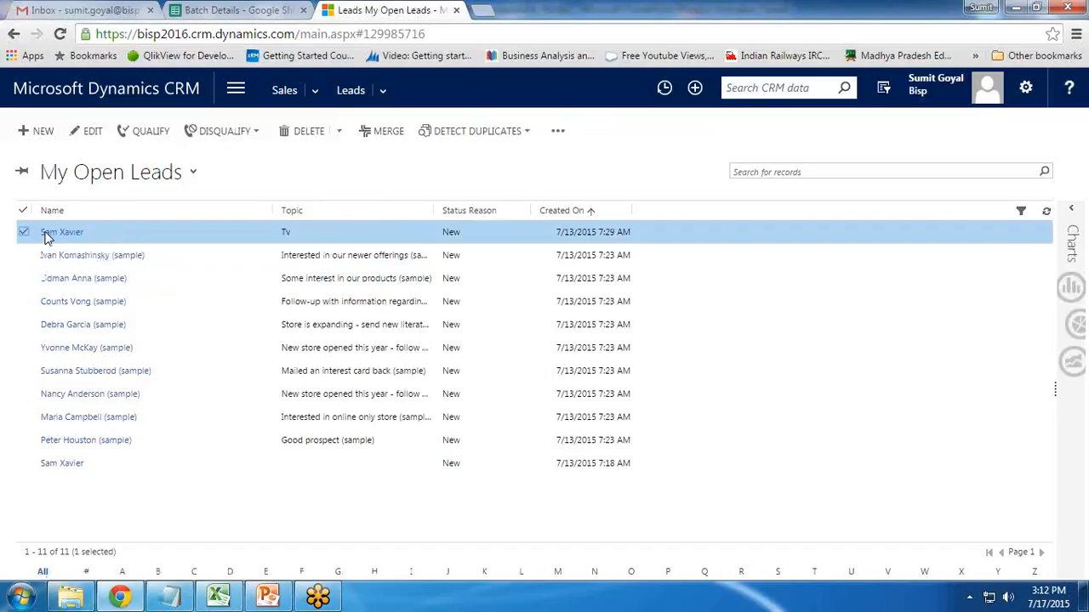
click(558, 131)
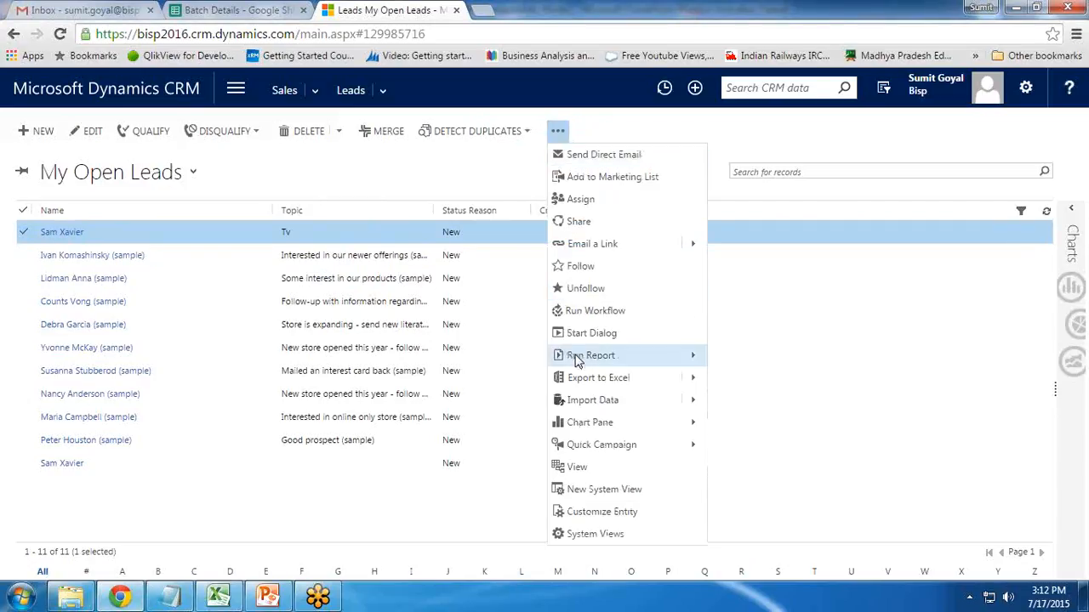
click(582, 335)
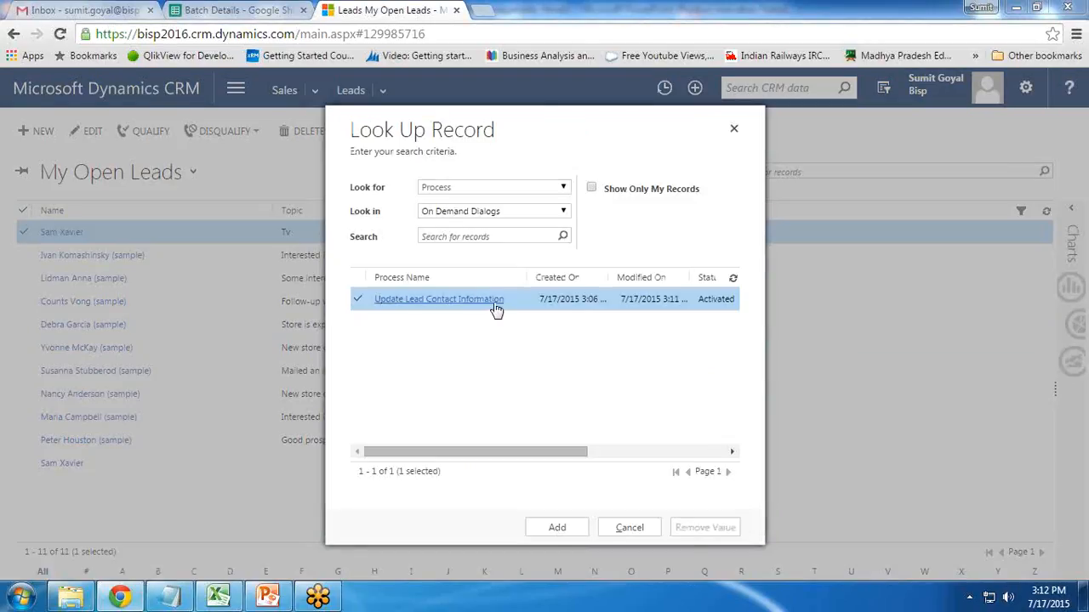
click(556, 526)
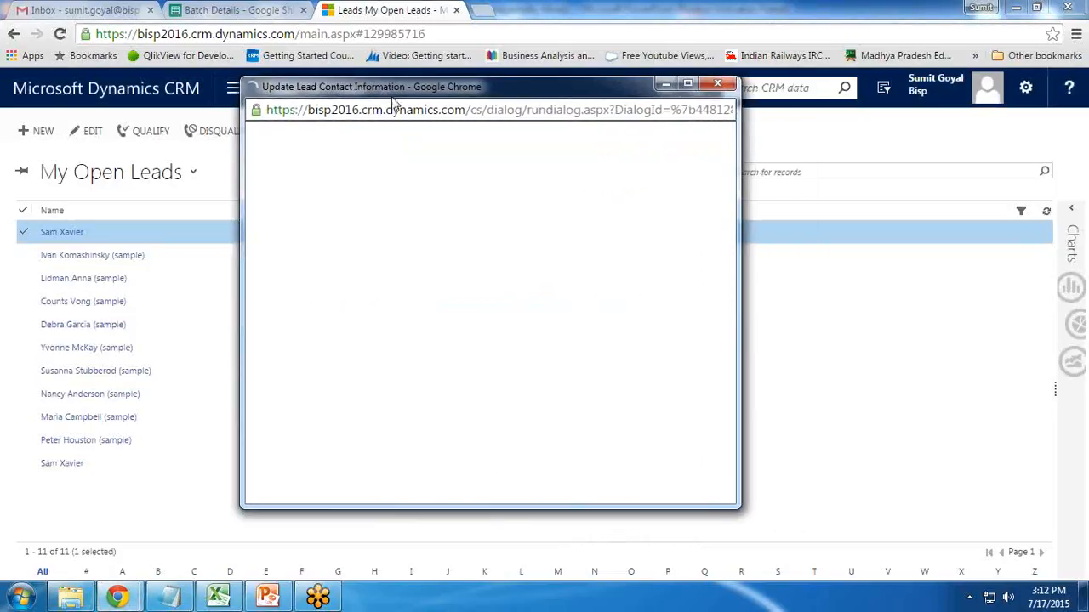
- Enlarge the dialog window and enter the business phone, mobile phone and email address
drag(739, 515, 713, 546)
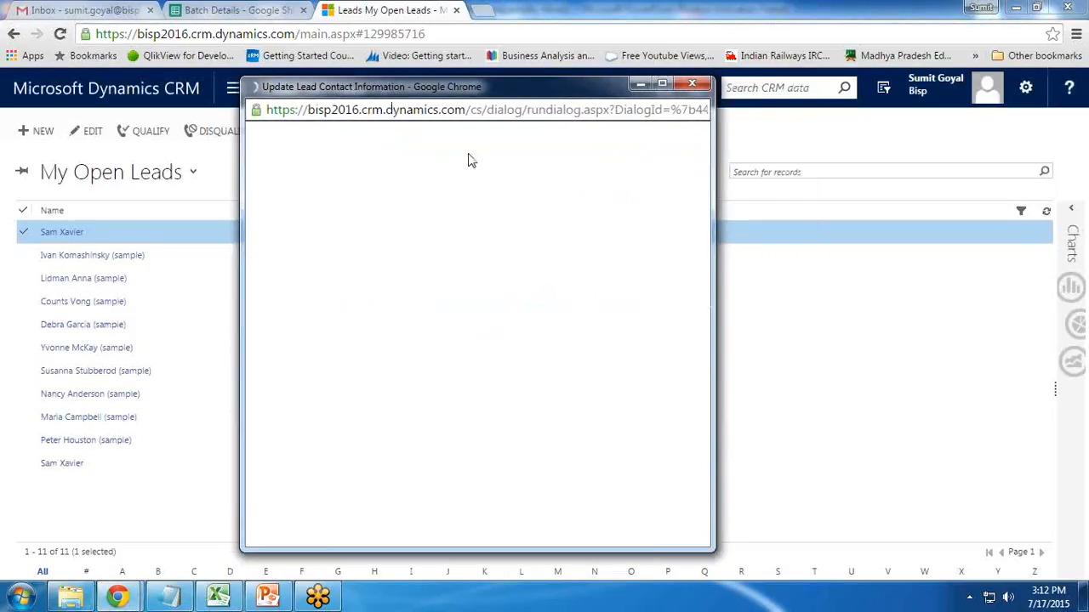
drag(428, 95, 436, 90)
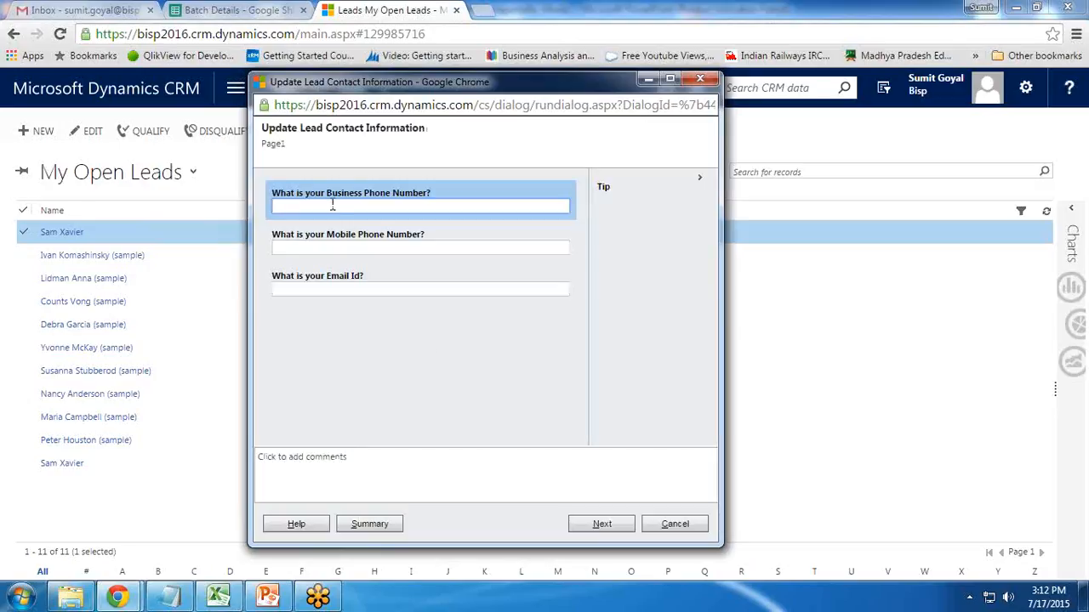
text(12001200)
key(Tab)
text(3232656)
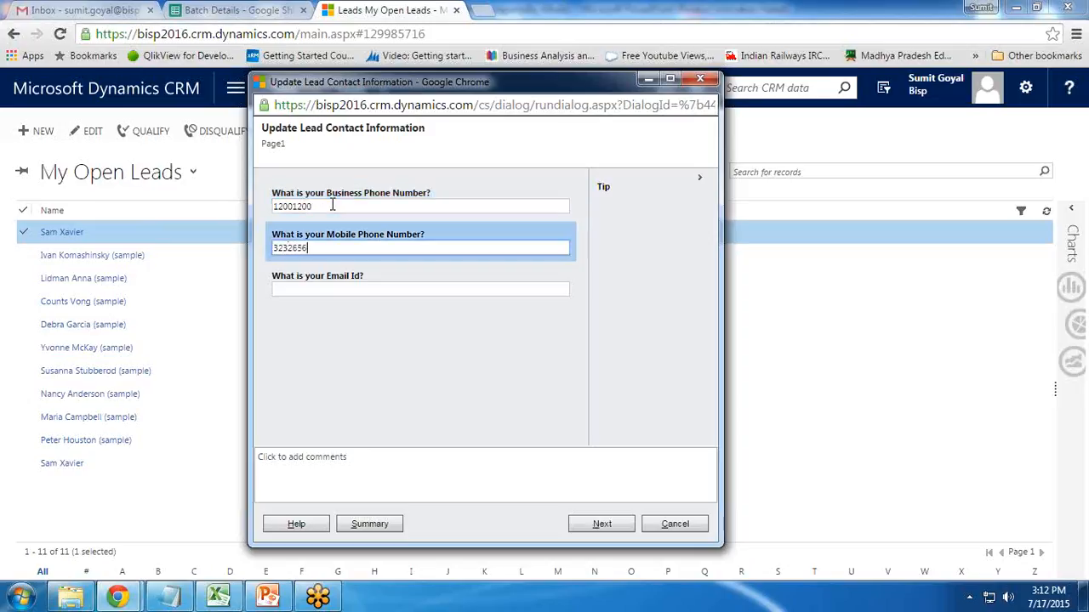
text(5)
key(Tab)
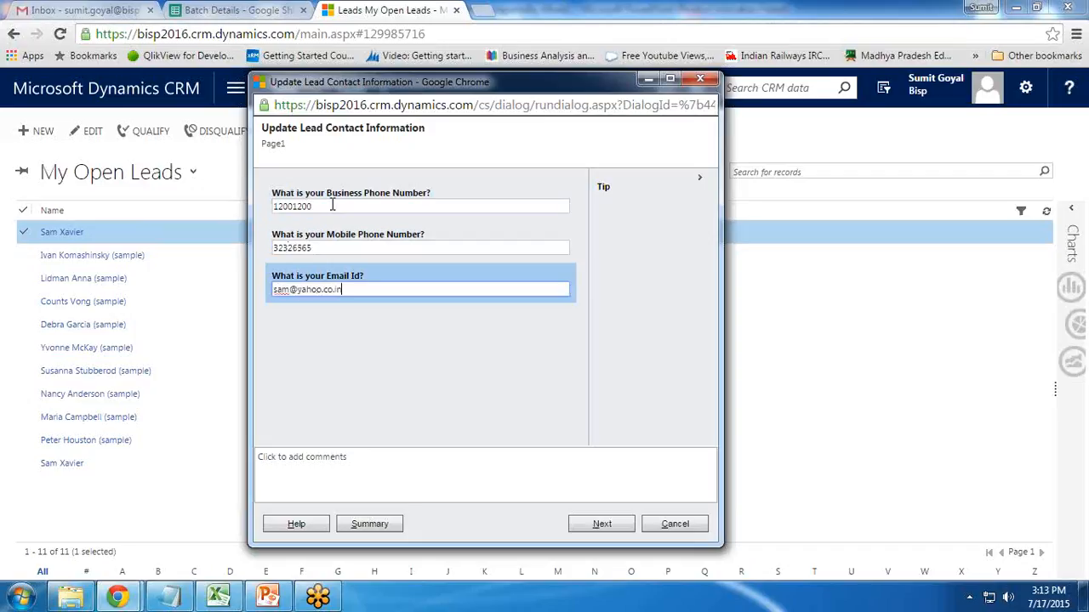
- Submit the answers, finish the dialog, and open the updated lead's record
click(602, 525)
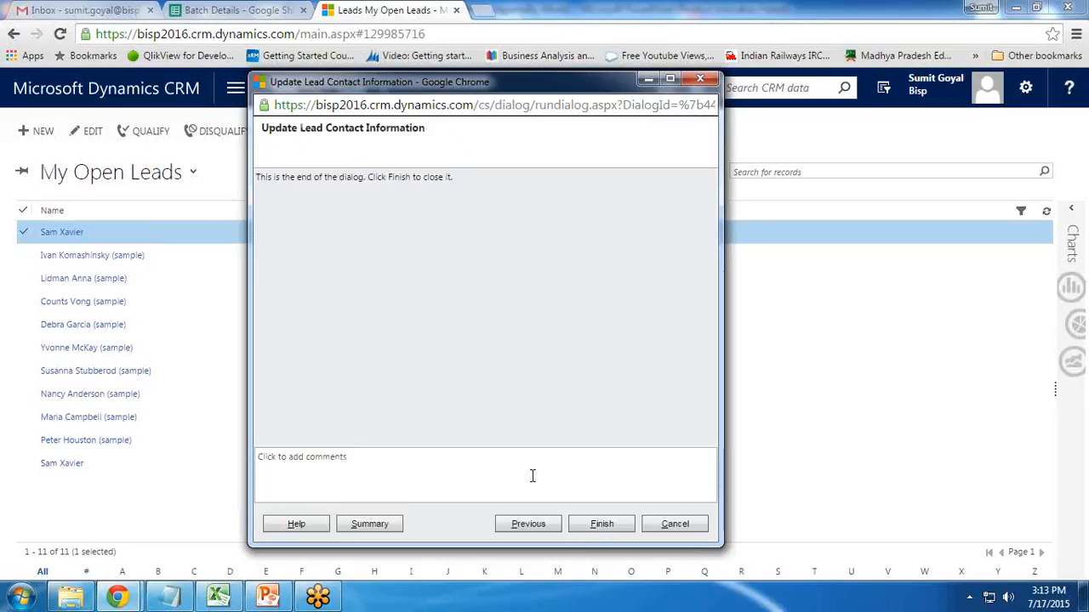
click(606, 525)
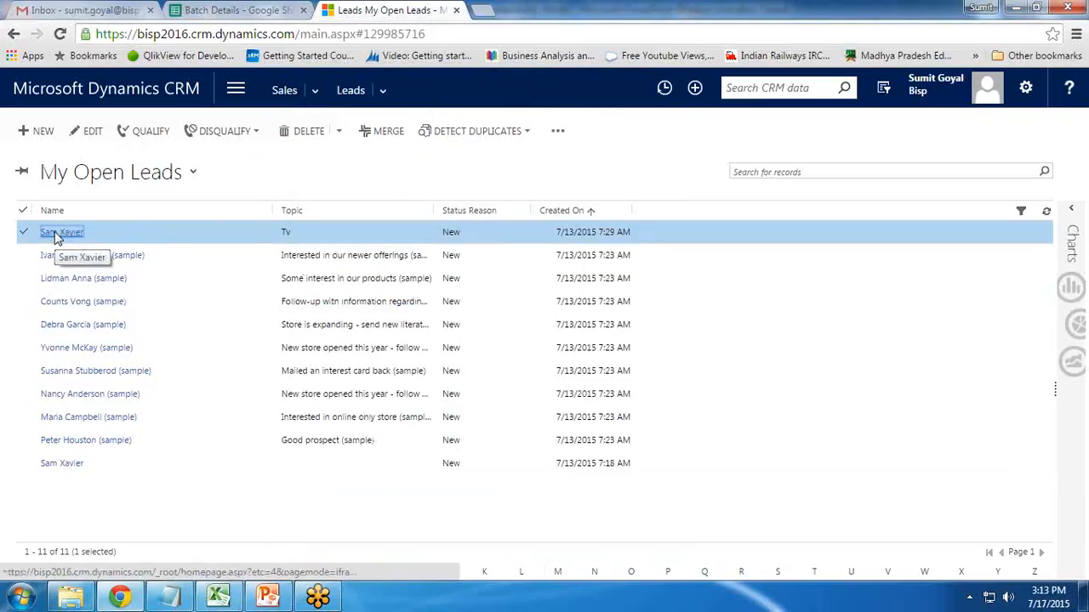
click(56, 238)
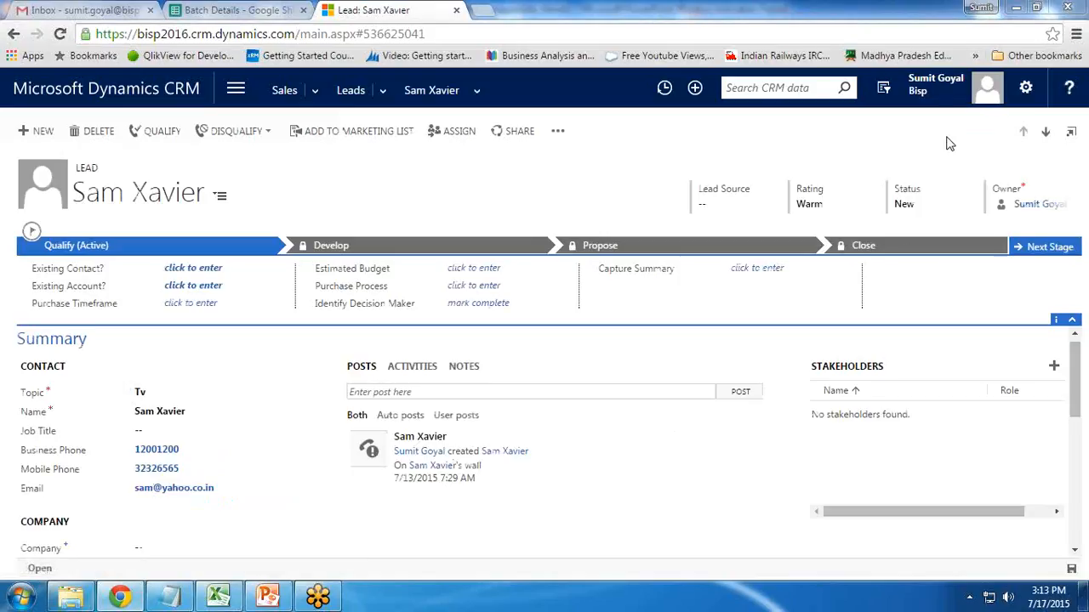
- Check the lead's updated contact fields, then bring up the 'How to Setup Dialog in Dynamic CRM' slide
mouse_move(137, 443)
mouse_down()
mouse_move(128, 505)
mouse_move(217, 430)
mouse_move(8, 444)
mouse_move(172, 513)
mouse_up()
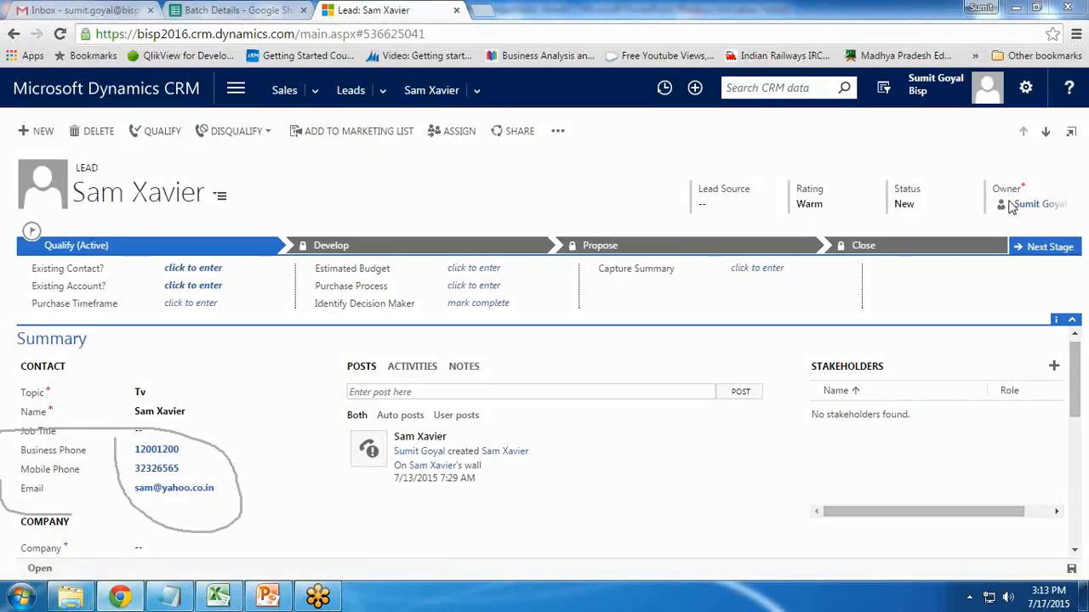
key(Escape)
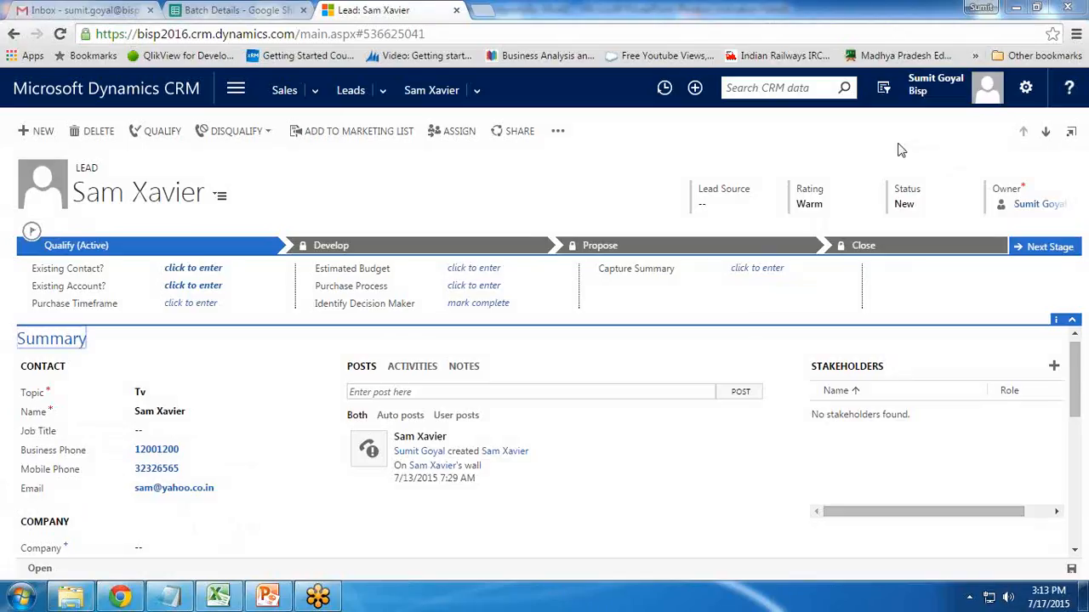
click(270, 600)
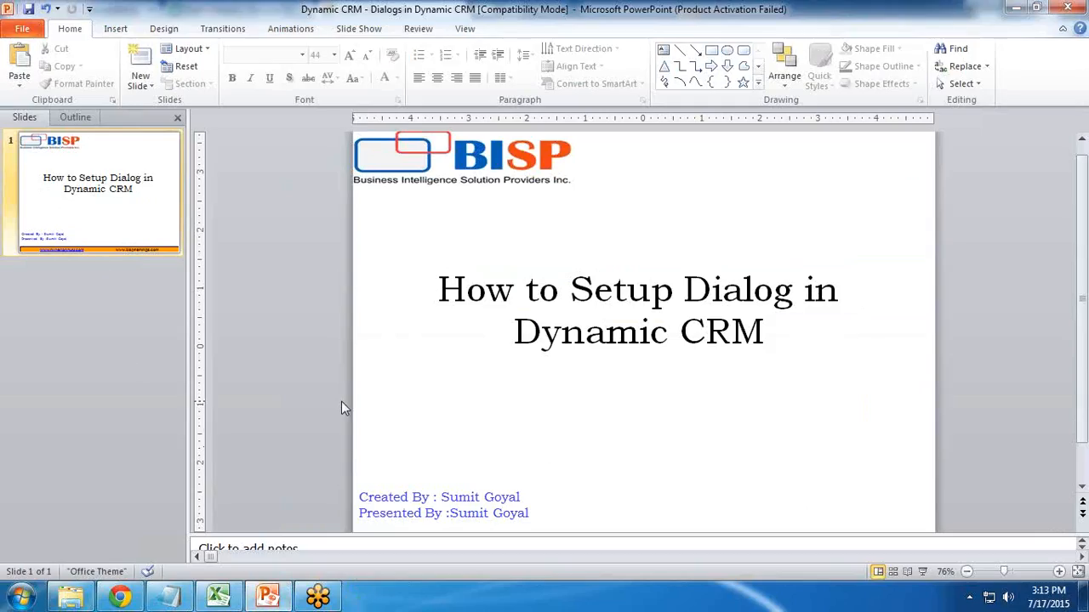